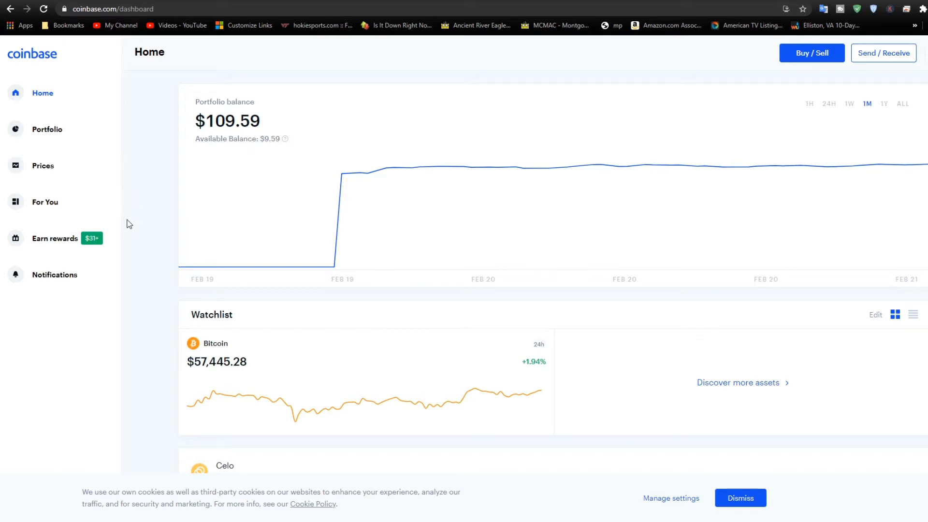
Go to pro.coinbase.com and log in to the trading account.
click(117, 8)
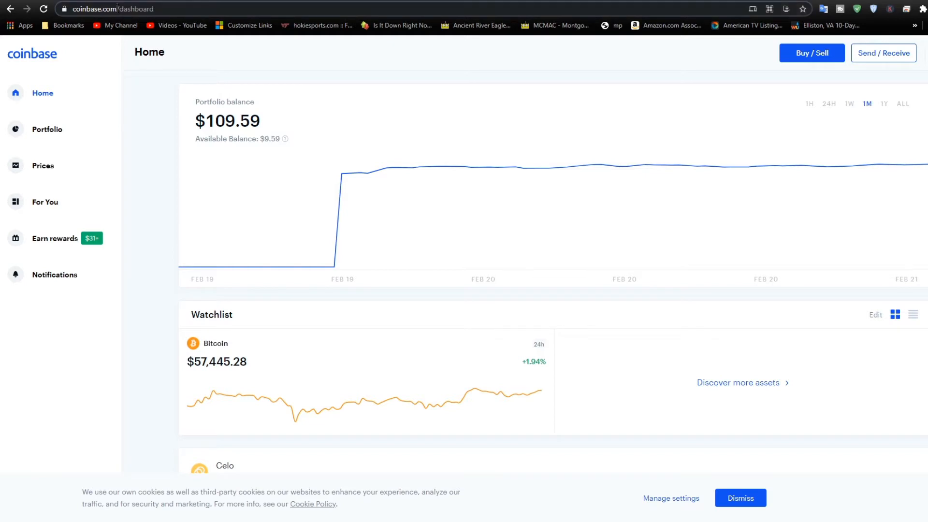
drag(154, 9, 187, 9)
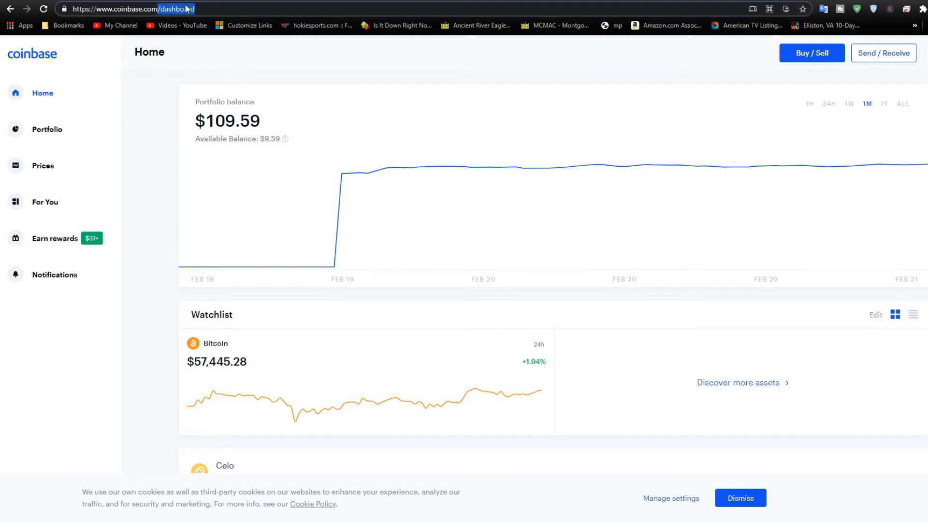
key(BackSpace)
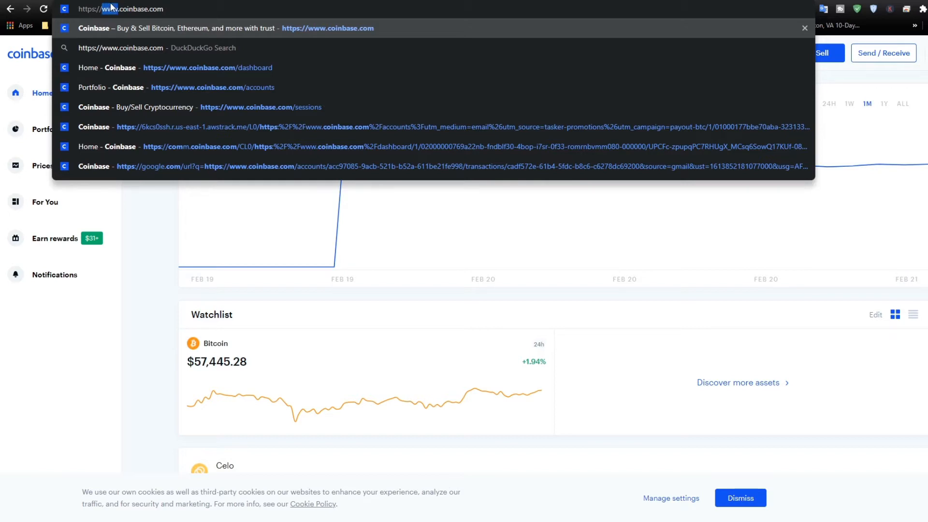
text(pro)
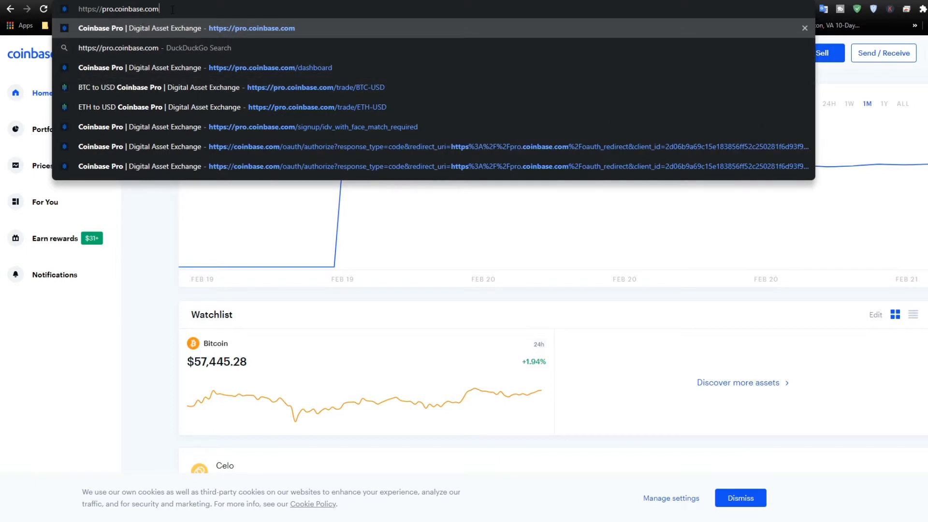
key(Return)
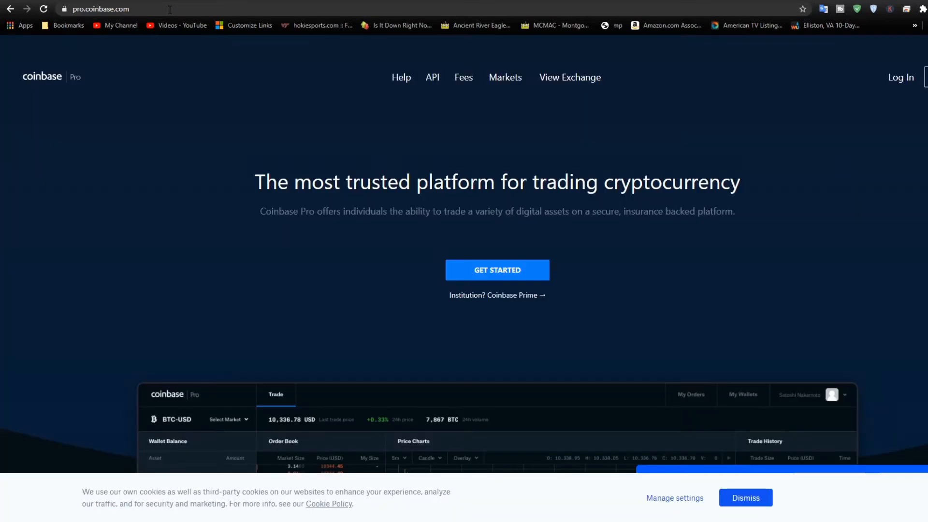
click(900, 78)
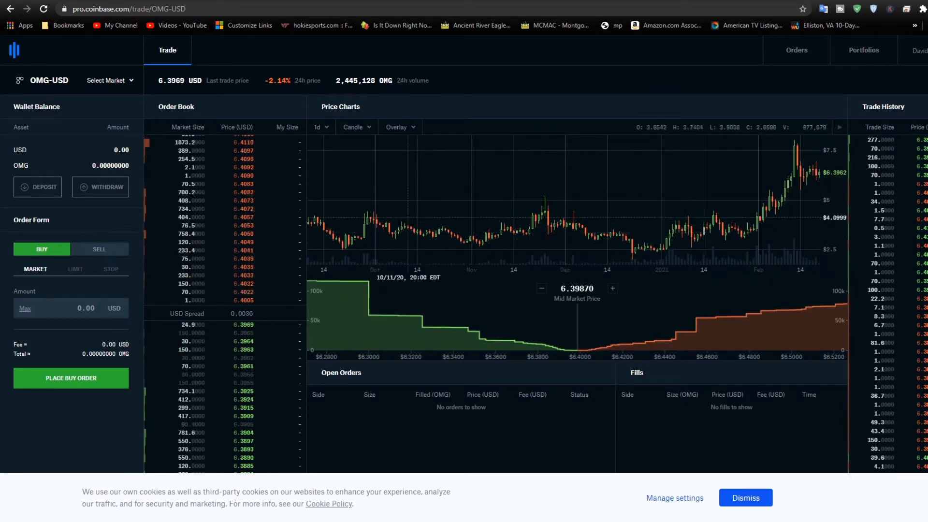
Set the OMG-USD price chart's candle interval to 15m and inspect the candles at different time scales.
click(327, 129)
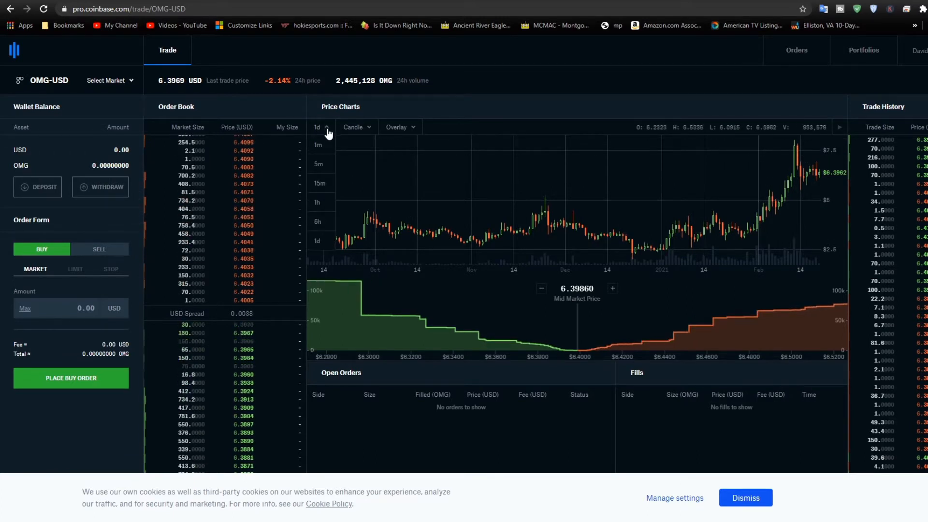
click(320, 184)
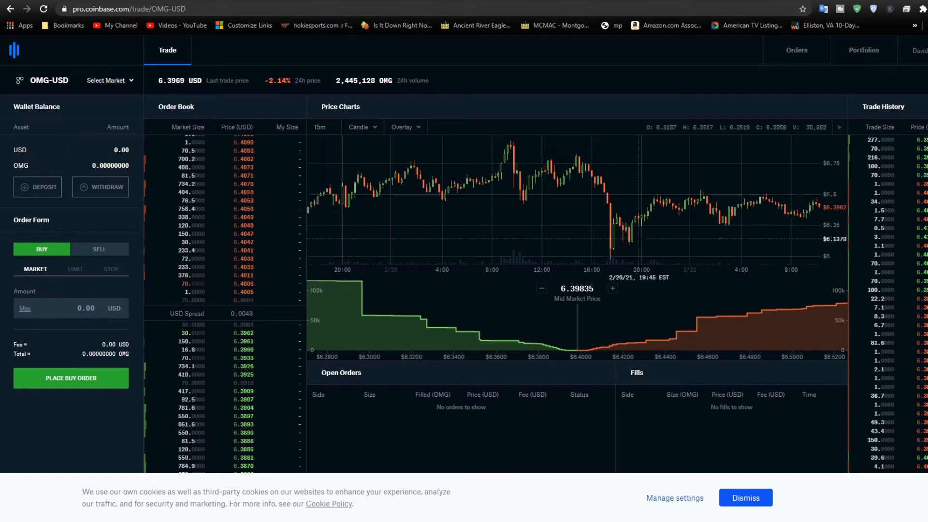
scroll(572, 203, up, 5)
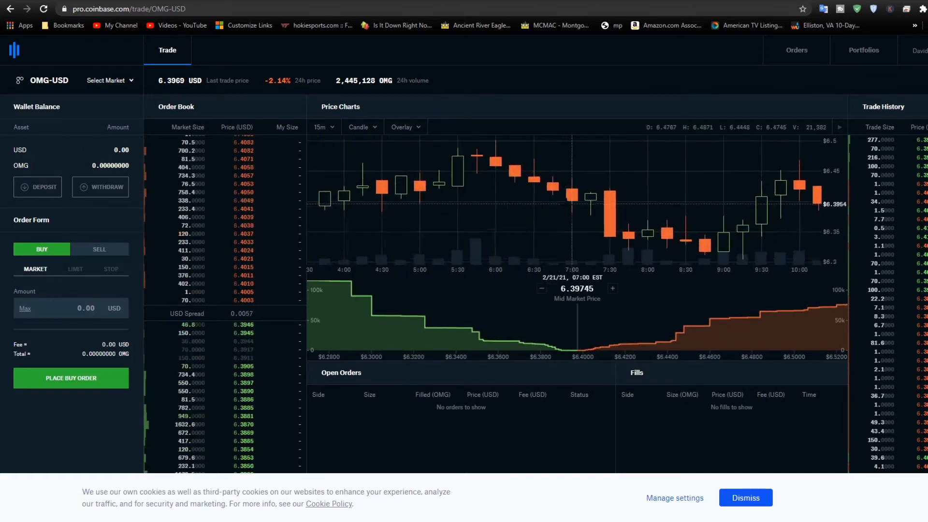
scroll(572, 204, down, 5)
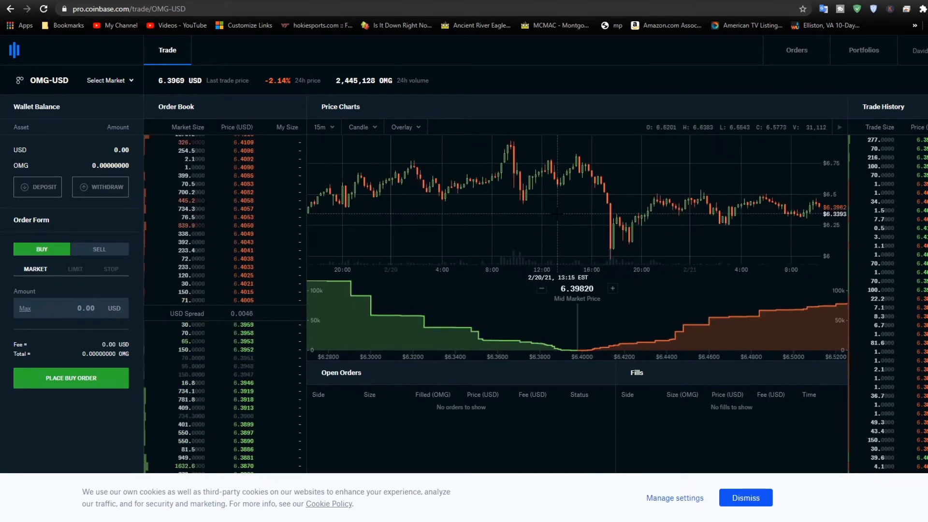
scroll(556, 213, up, 5)
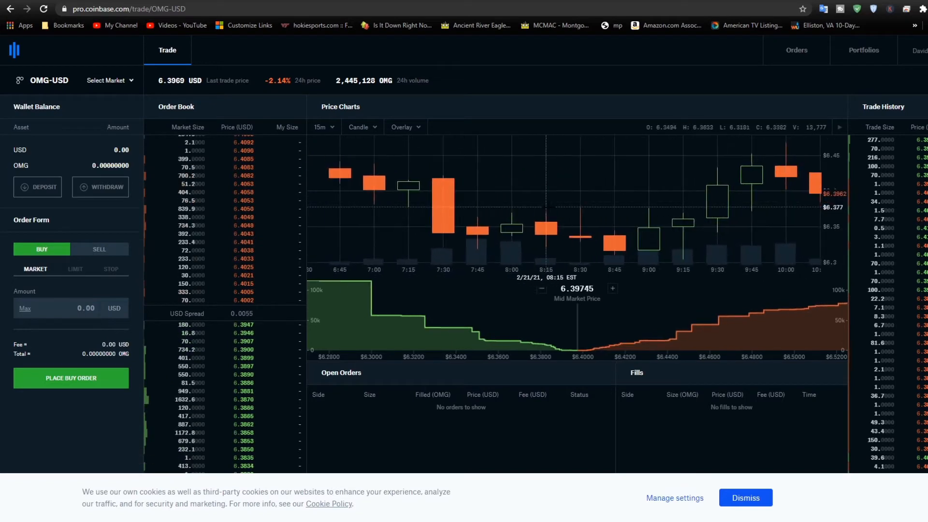
scroll(546, 207, down, 5)
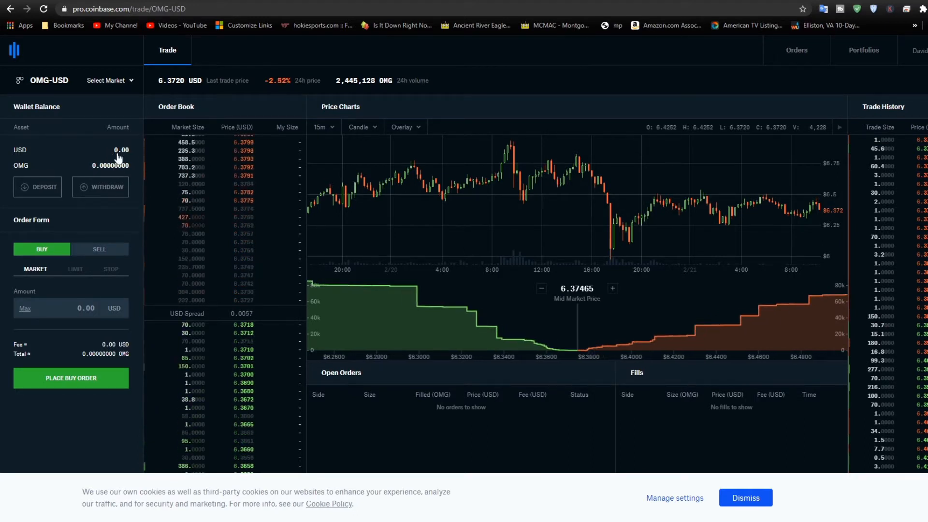
Deposit 105 USD from the linked bank account into the Default Portfolio.
click(41, 189)
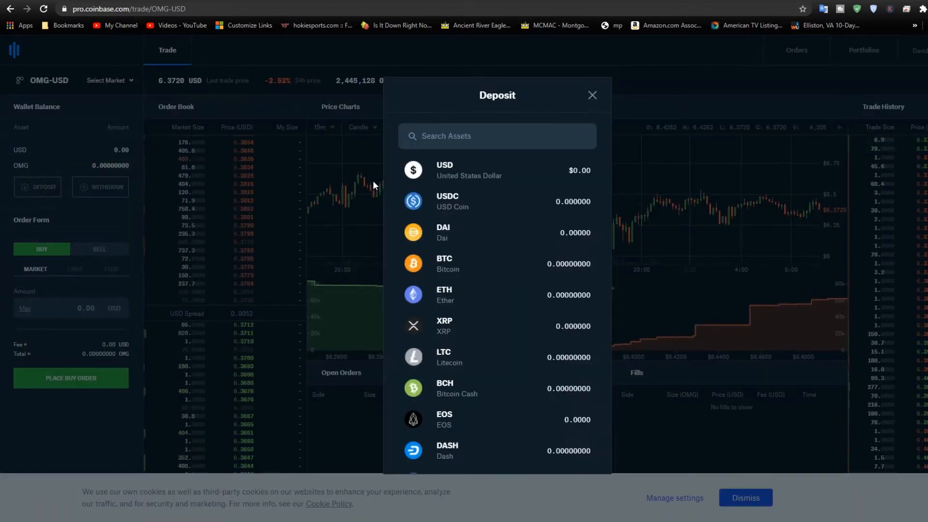
click(471, 175)
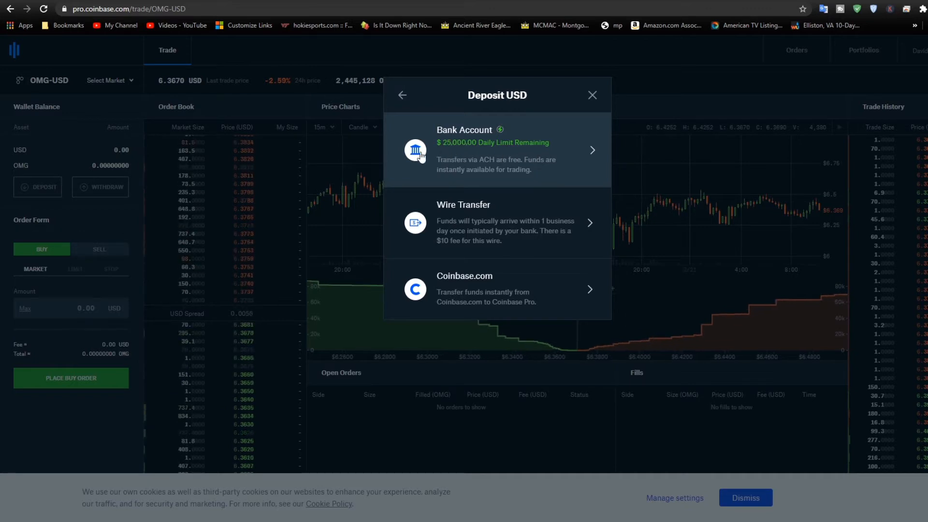
click(481, 152)
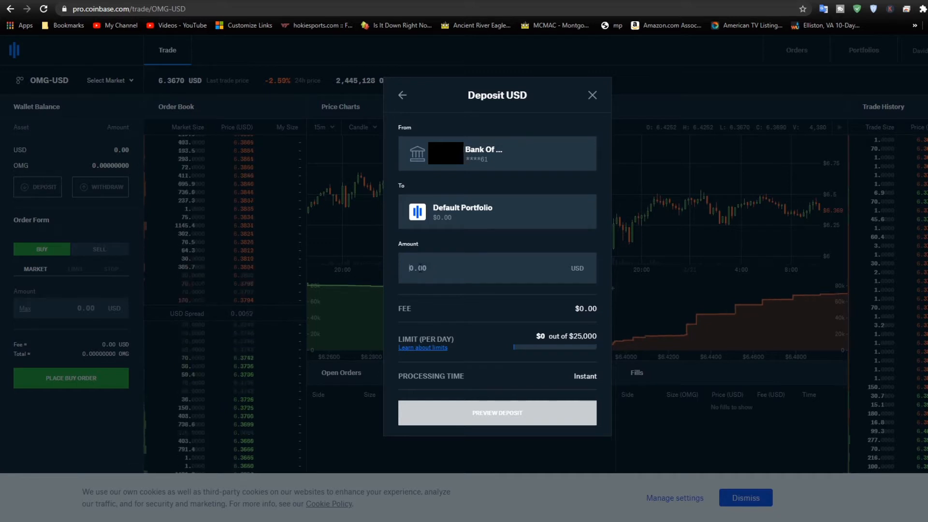
text(105)
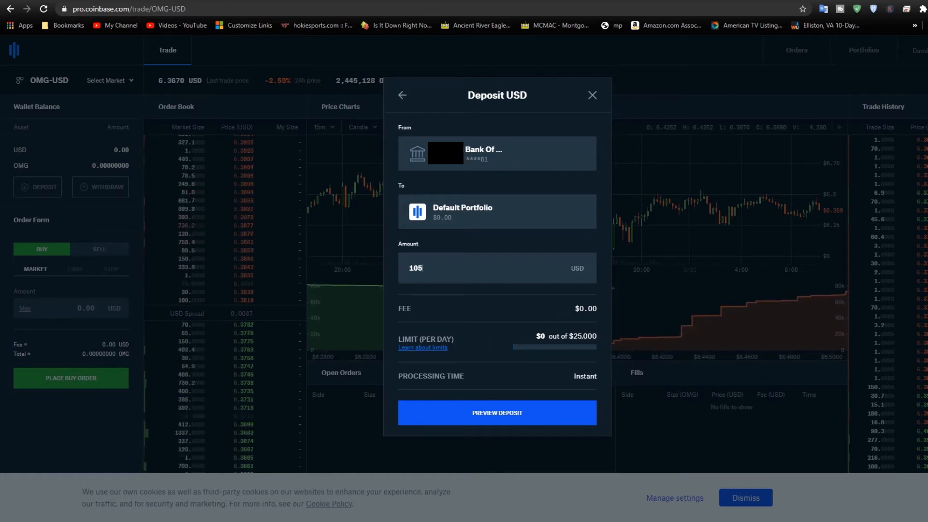
click(488, 418)
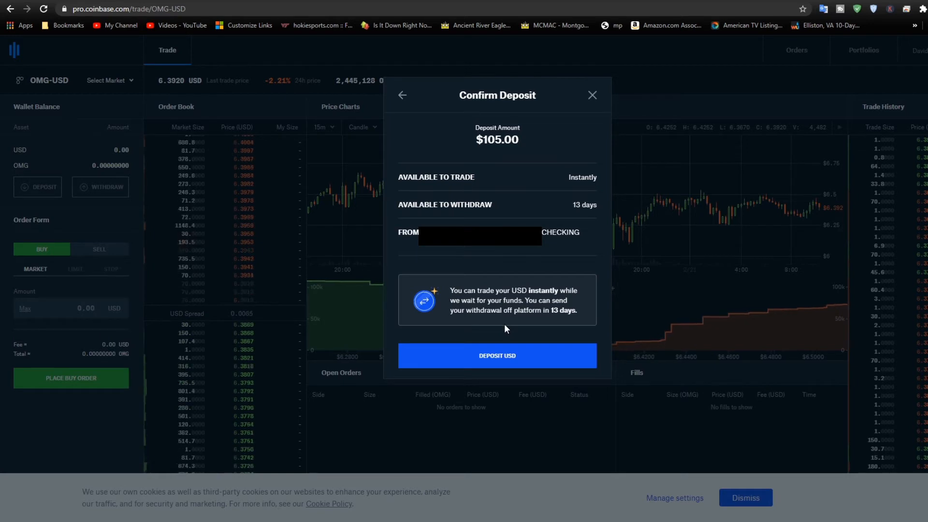
click(497, 359)
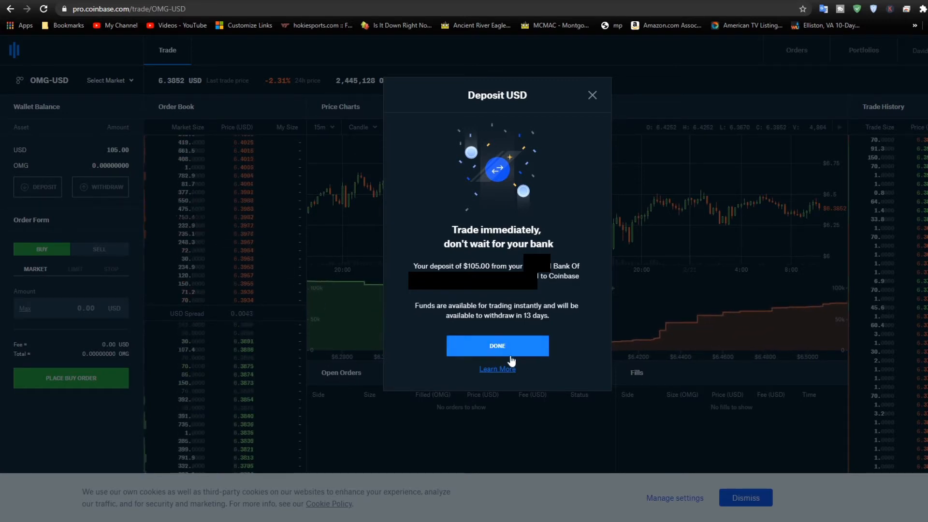
click(491, 349)
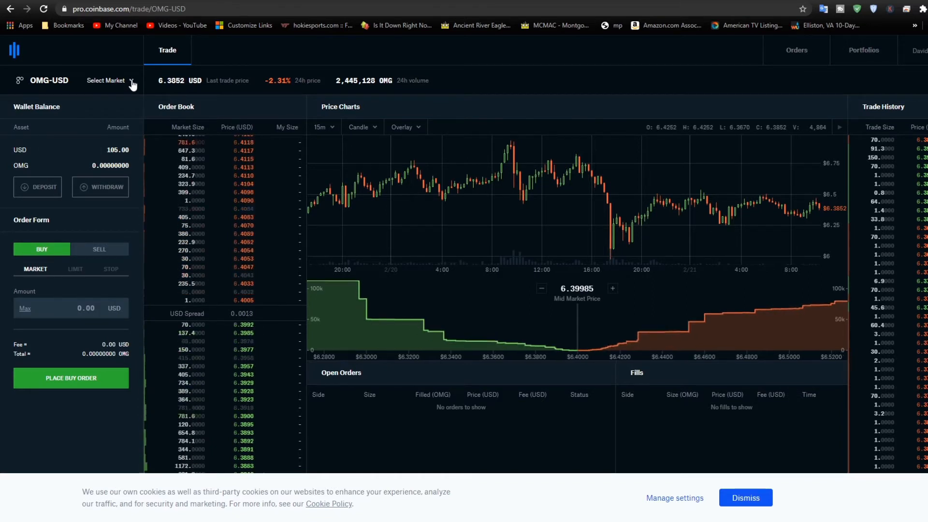
Look through the available markets and switch the trading market to ETH-USD.
click(132, 82)
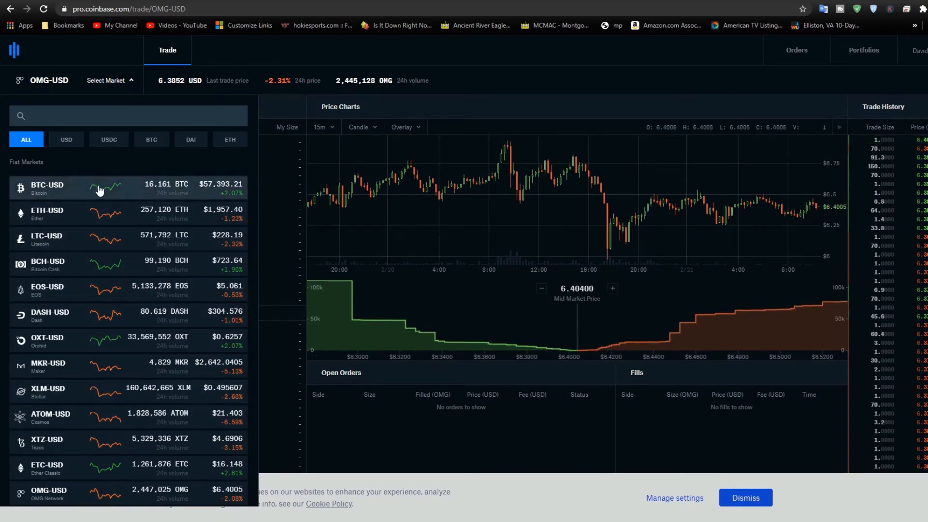
scroll(60, 244, down, 5)
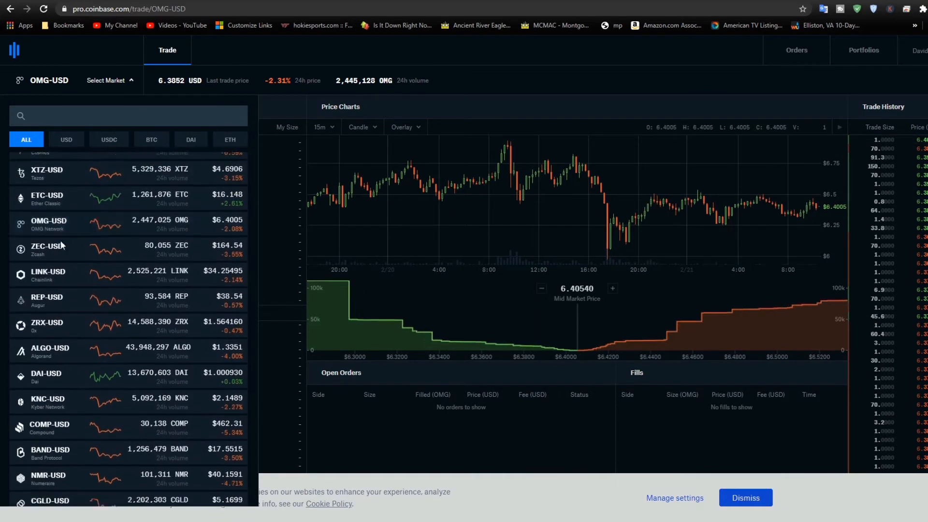
scroll(61, 245, down, 15)
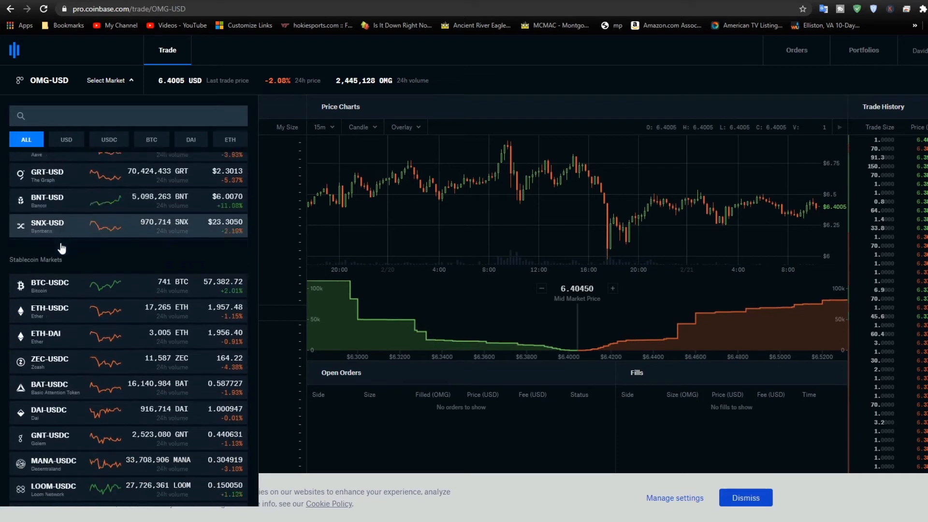
scroll(62, 247, down, 1)
scroll(60, 237, up, 4)
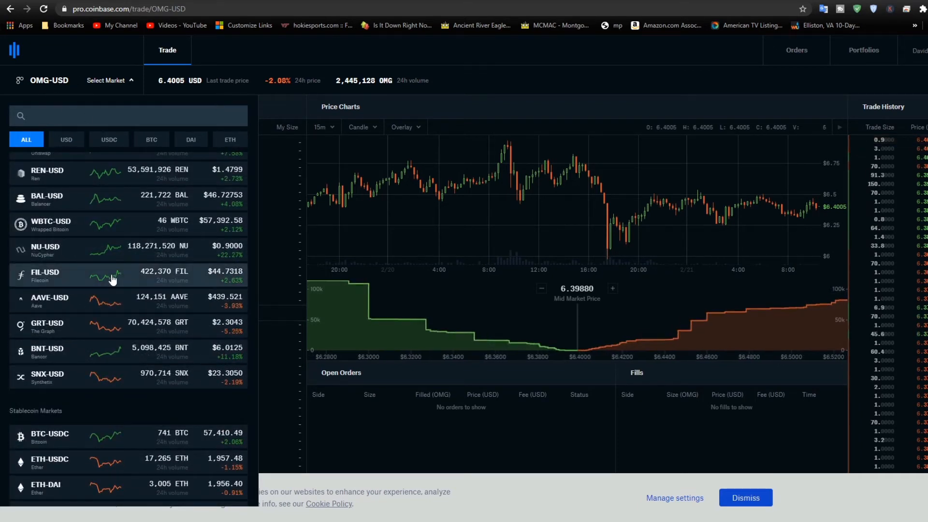
scroll(108, 265, down, 2)
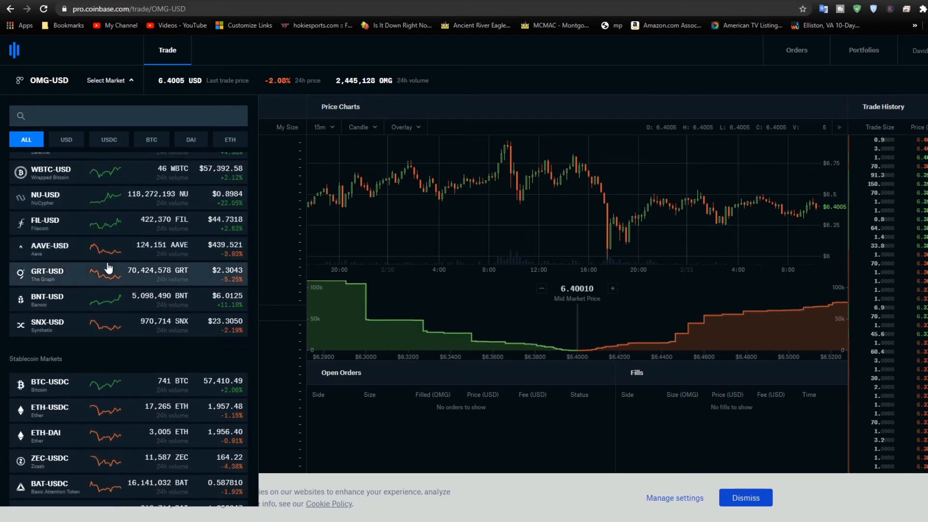
scroll(108, 268, up, 10)
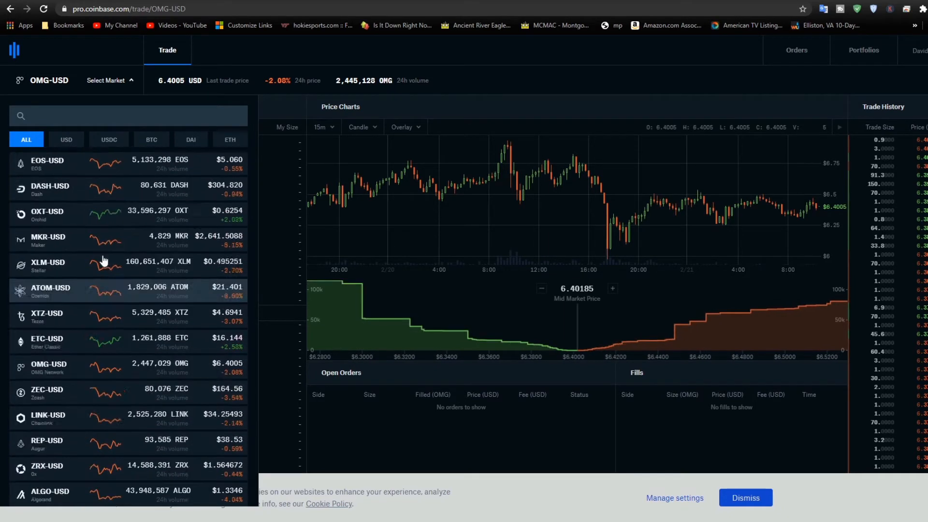
scroll(104, 260, up, 3)
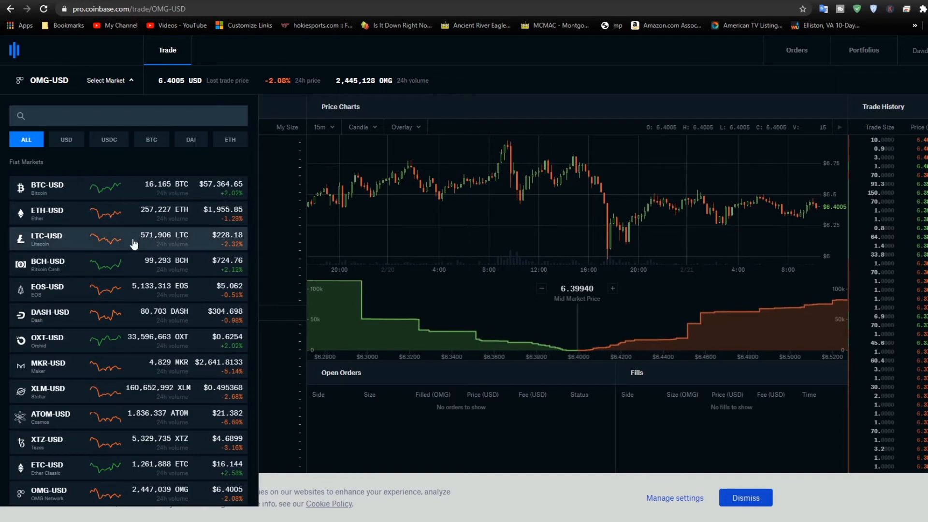
scroll(153, 272, down, 3)
scroll(144, 237, up, 3)
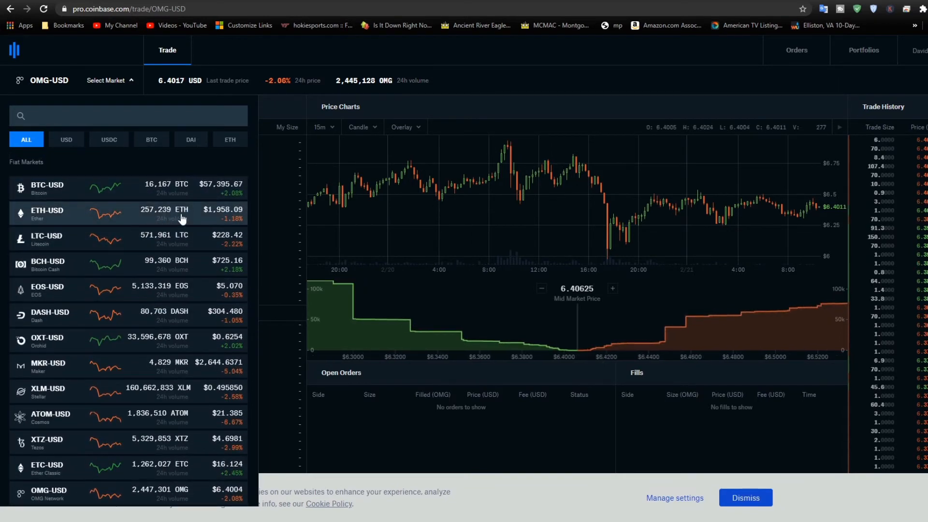
click(41, 219)
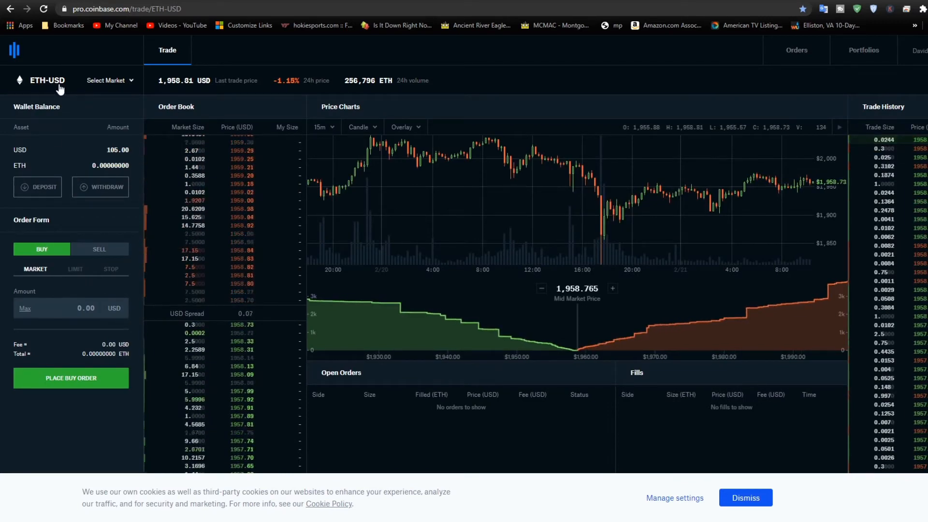
Examine the fiat, stablecoin and crypto trading pairs in the market list, keeping ETH-USD selected.
click(131, 82)
scroll(134, 300, down, 2)
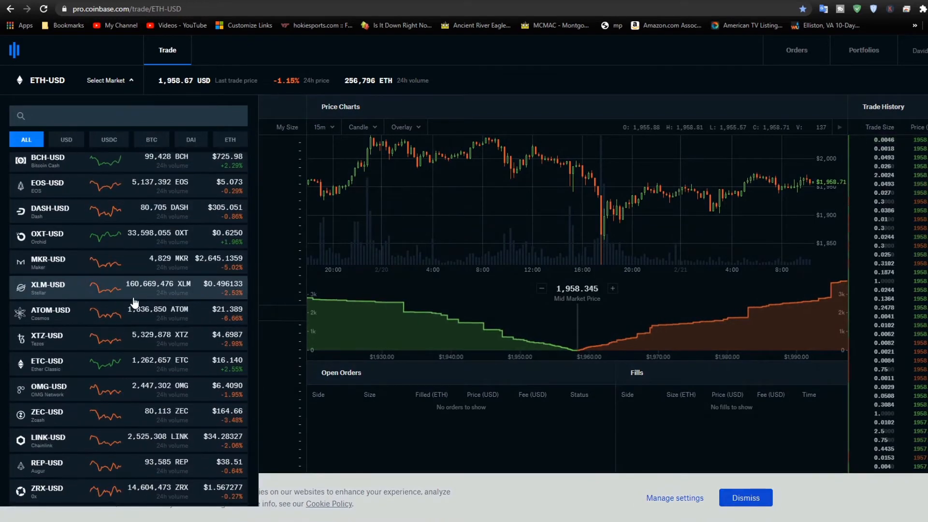
scroll(133, 303, down, 20)
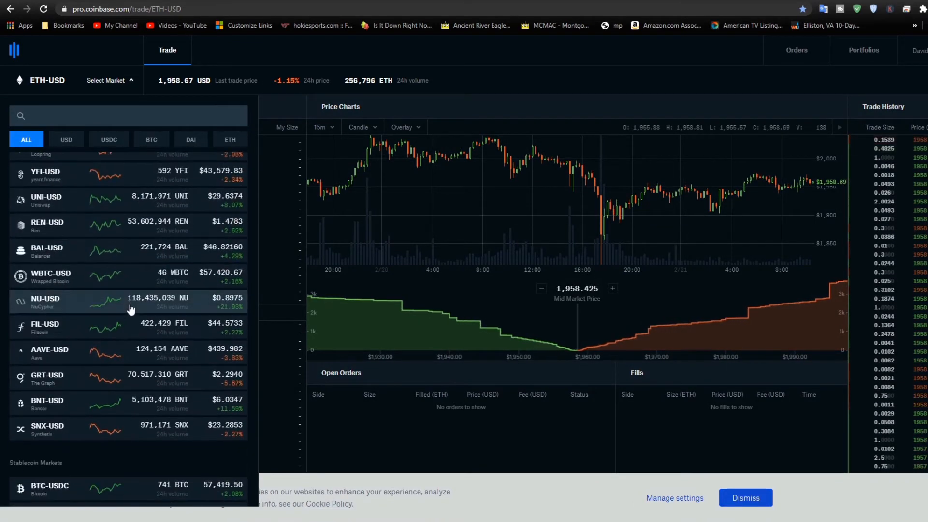
scroll(56, 256, down, 1)
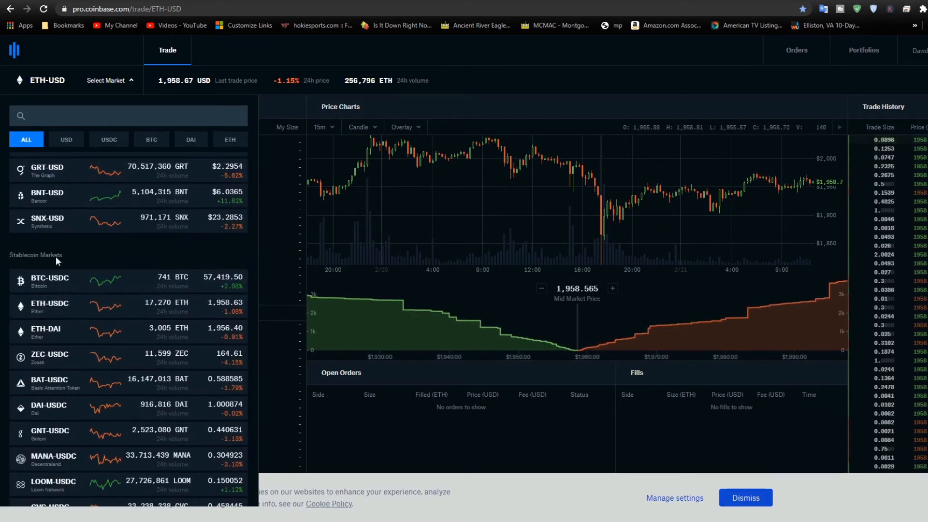
scroll(62, 406, down, 10)
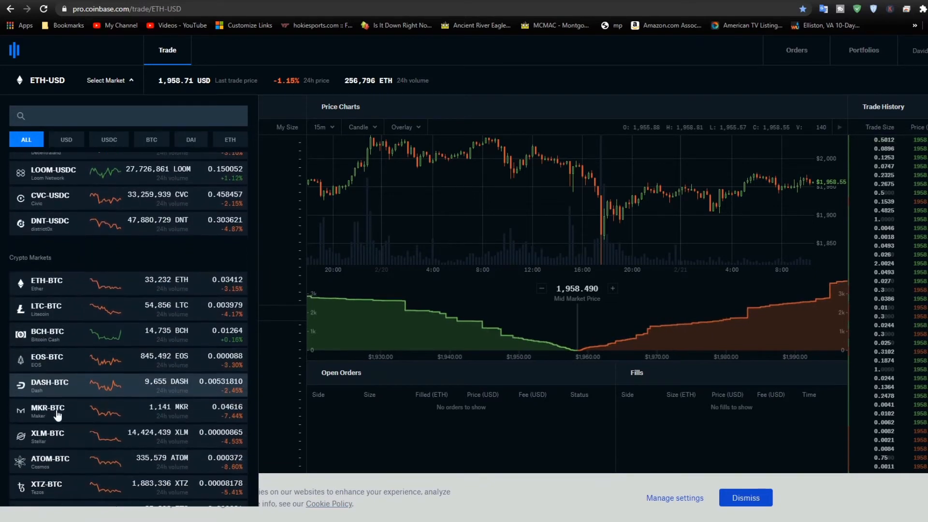
scroll(57, 416, down, 3)
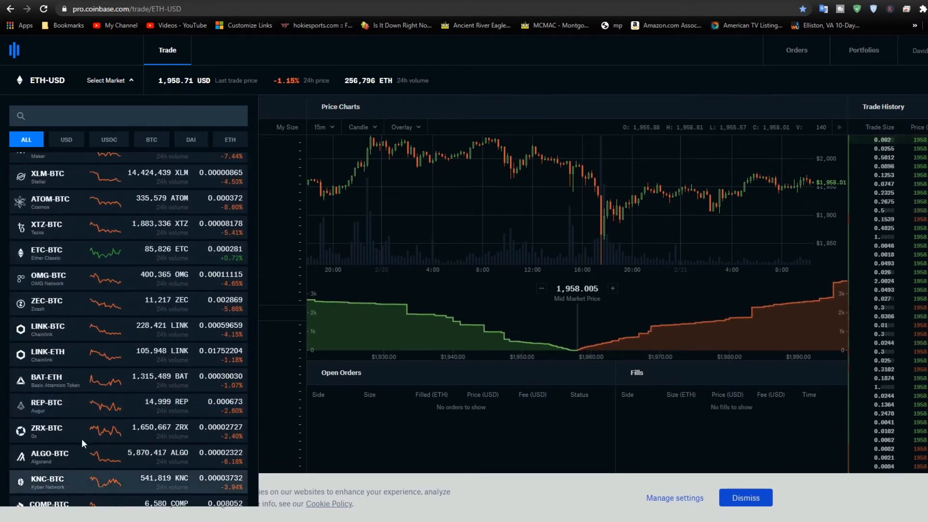
scroll(104, 198, up, 15)
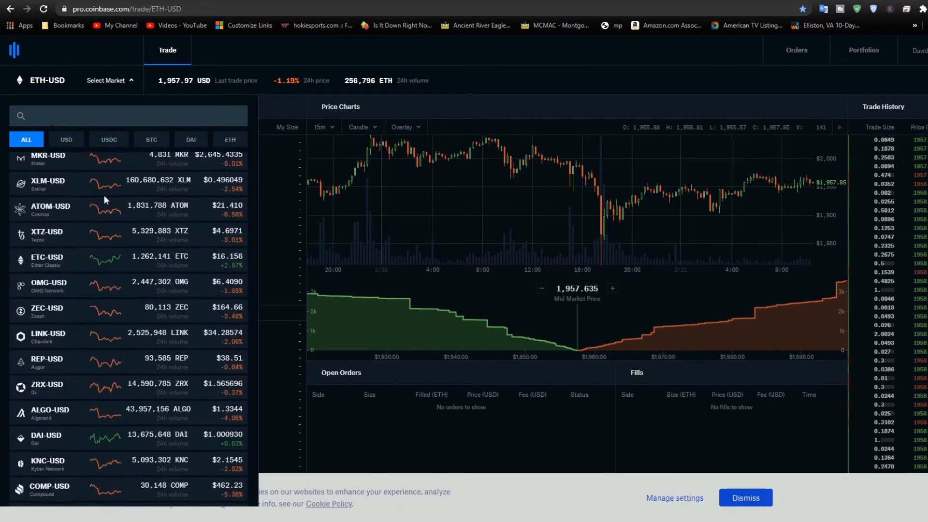
click(71, 96)
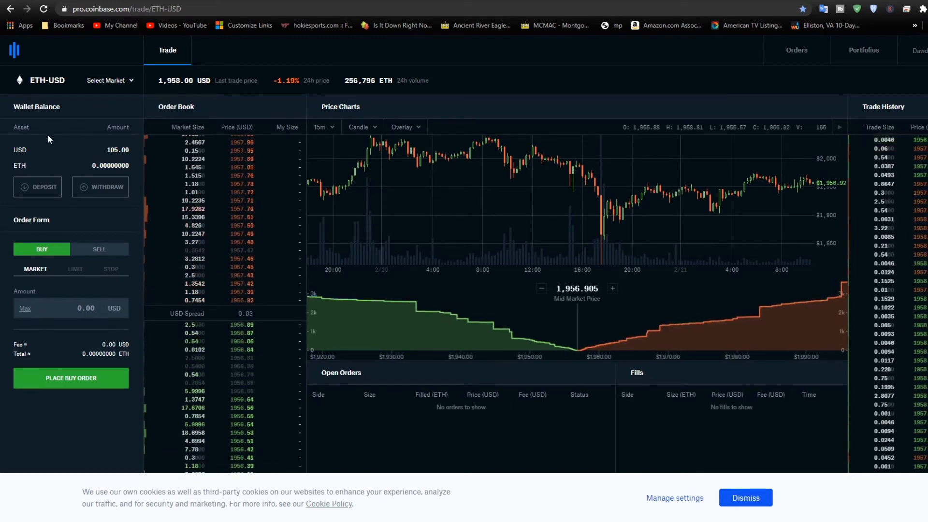
Place a market buy order for Ethereum using the maximum available amount of 105 USD.
click(25, 310)
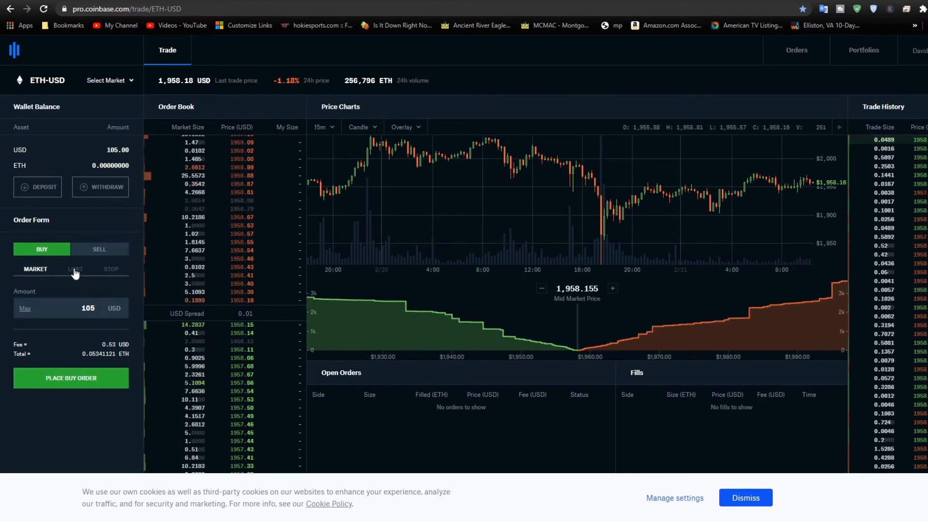
click(72, 383)
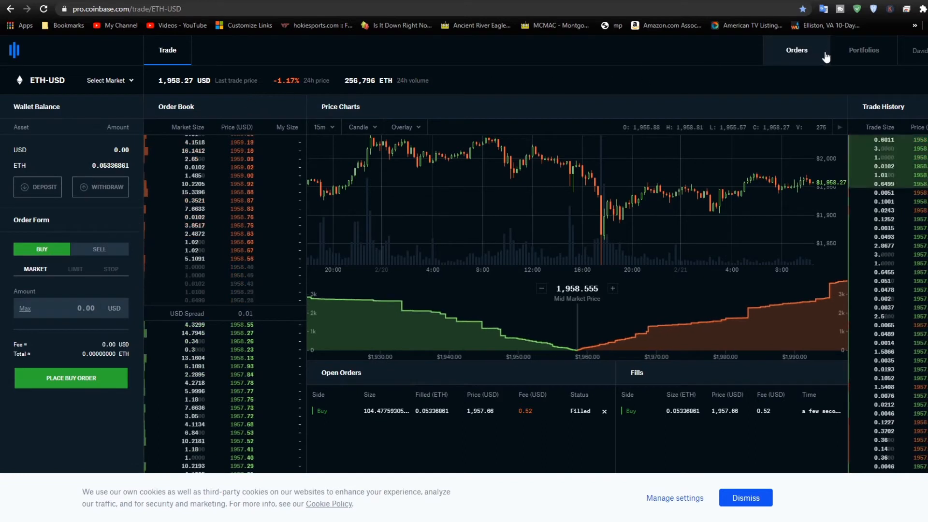
Review the Default Portfolio's filled orders and the taker and maker fees for each pricing tier.
click(793, 53)
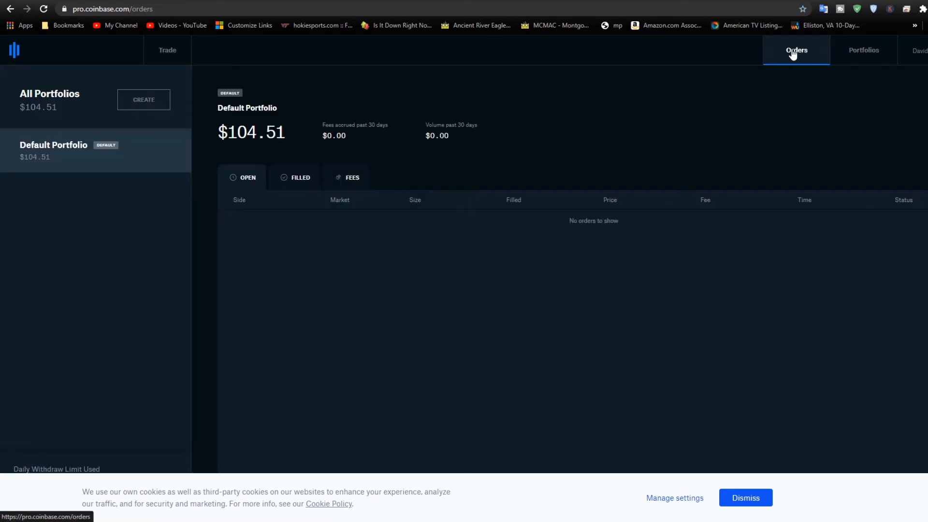
click(299, 178)
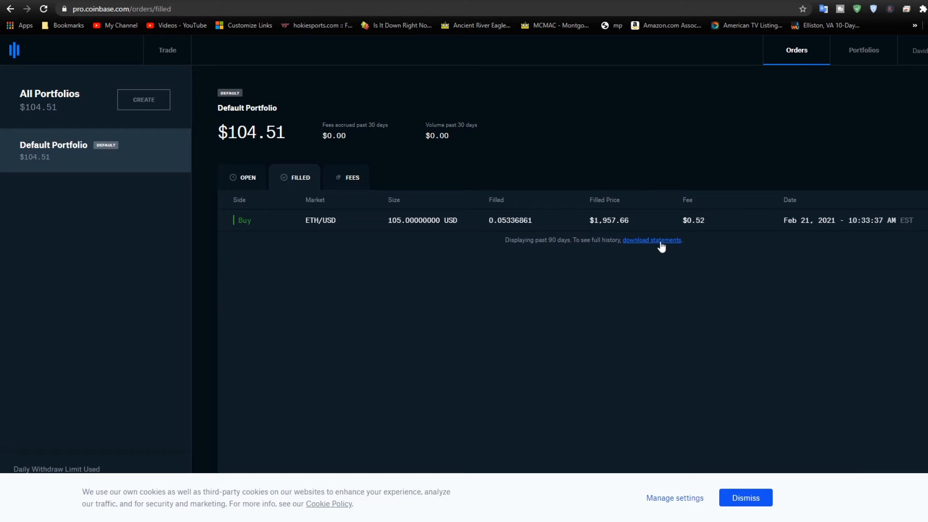
click(350, 179)
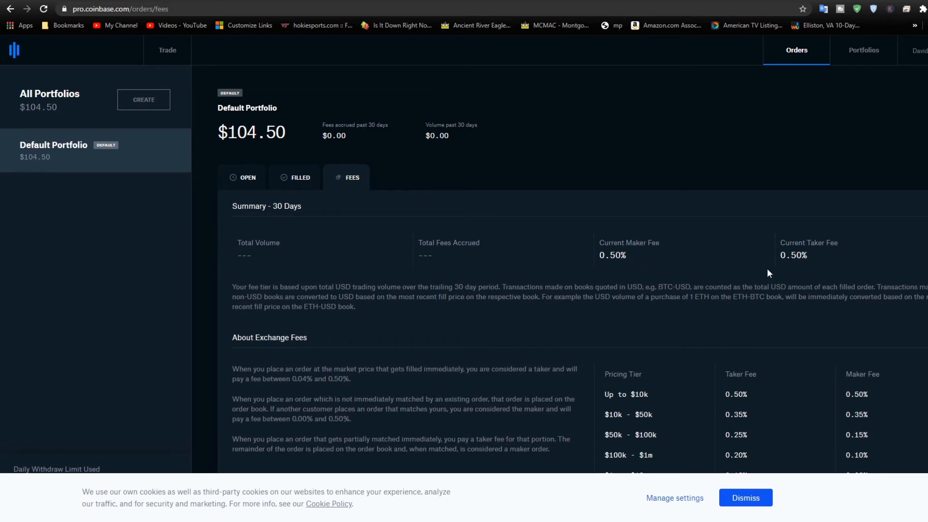
scroll(760, 269, down, 1)
scroll(756, 266, up, 1)
scroll(648, 338, down, 2)
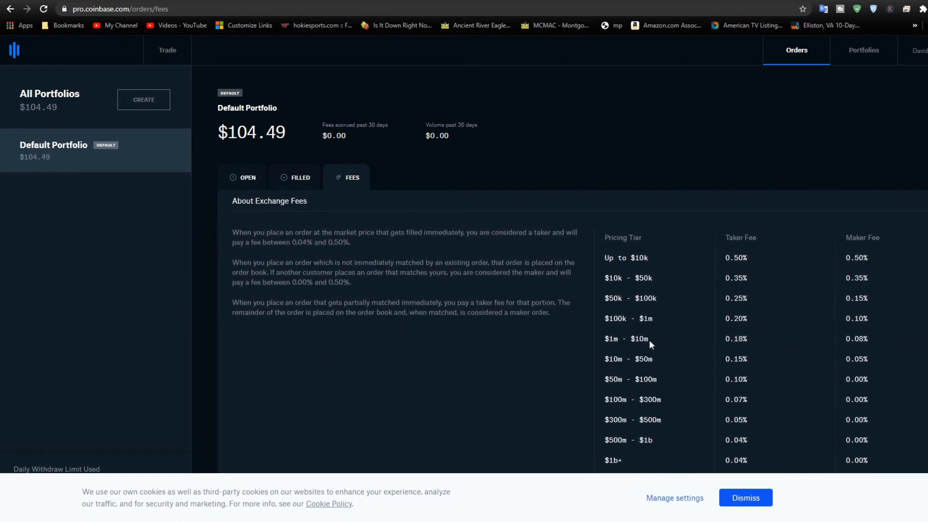
scroll(648, 340, up, 2)
scroll(646, 337, down, 2)
scroll(645, 337, down, 1)
click(794, 50)
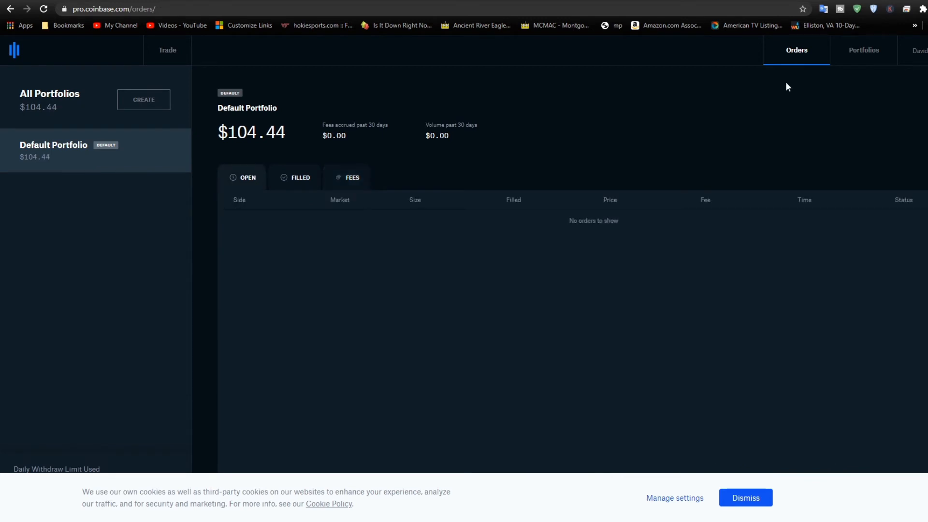
Examine the holdings and balances of all assets in the Default Portfolio.
click(865, 55)
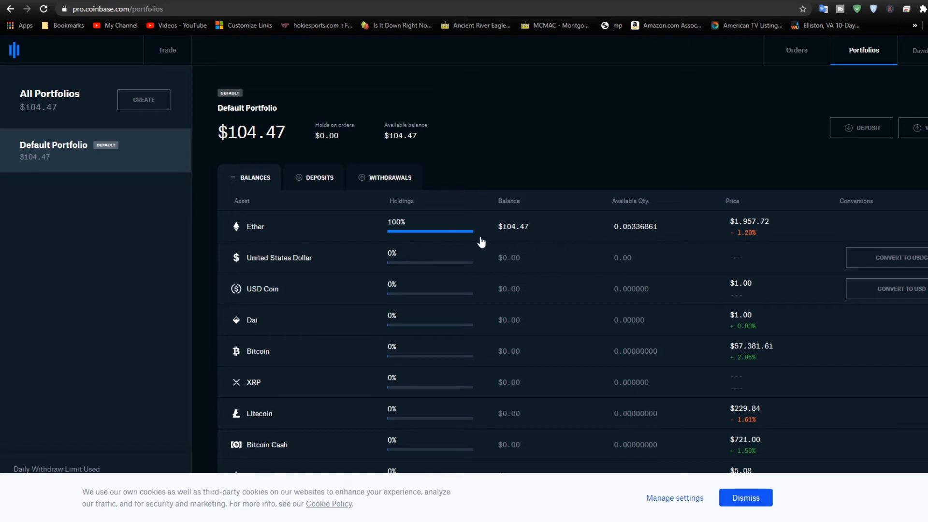
scroll(476, 246, down, 5)
scroll(474, 248, up, 5)
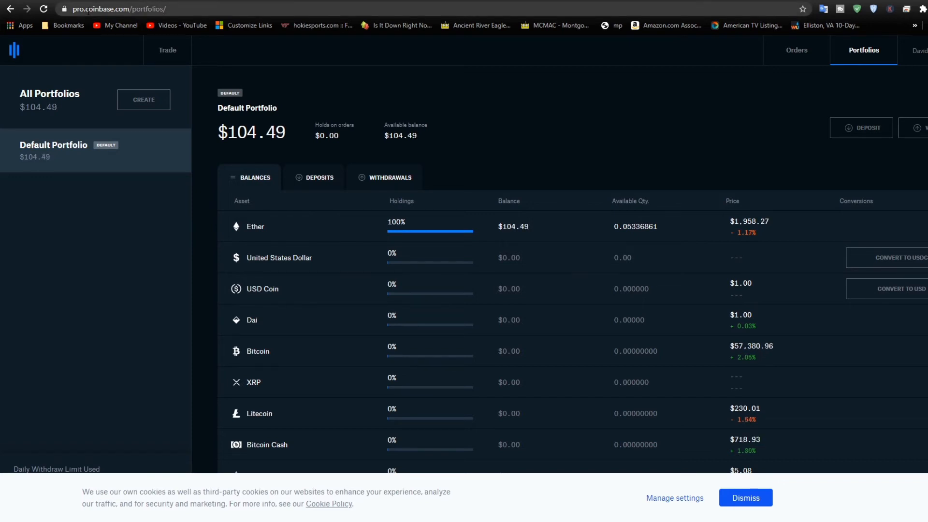
click(90, 13)
click(88, 10)
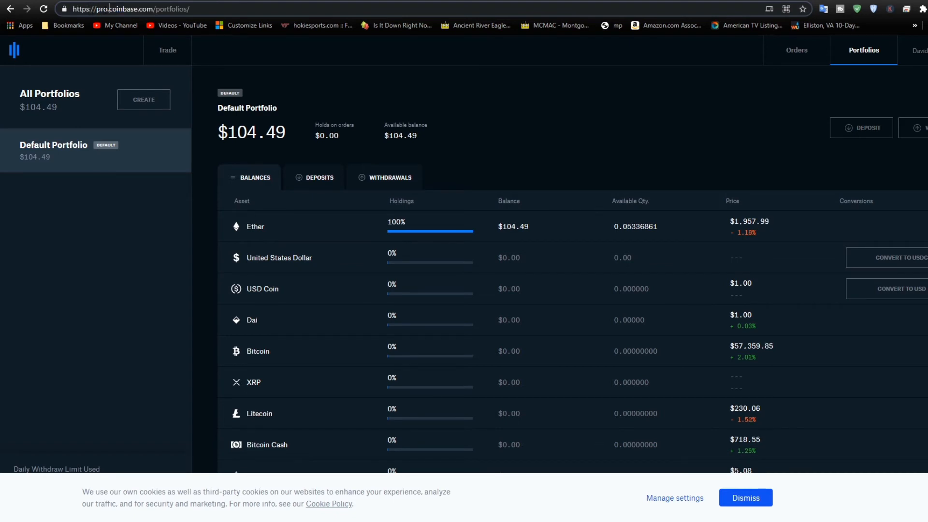
key(BackSpace)
key(BackSpace)
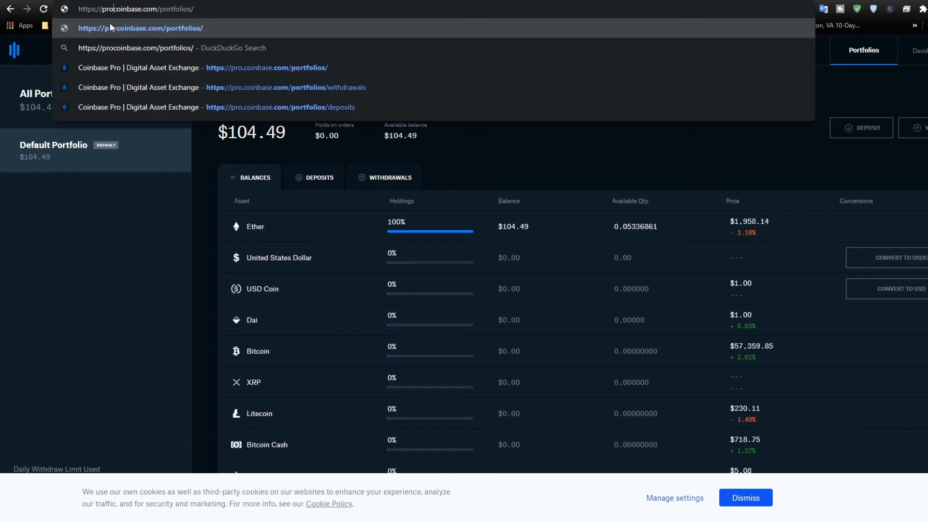
key(BackSpace)
key(BackSpace)
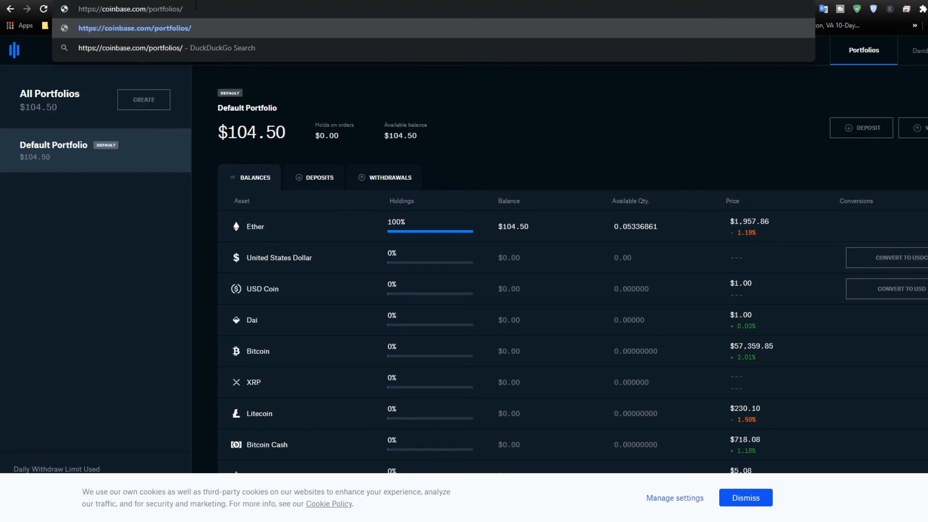
key(BackSpace)
key(BackSpace)
key(BackSpace)
key(BackSpace)
key(BackSpace)
key(BackSpace)
key(BackSpace)
key(BackSpace)
key(BackSpace)
key(BackSpace)
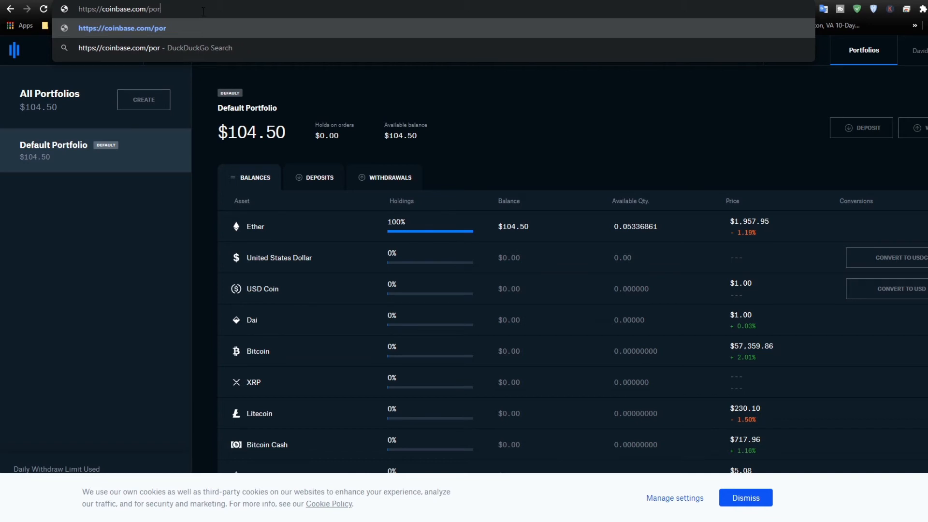
key(BackSpace)
key(BackSpace)
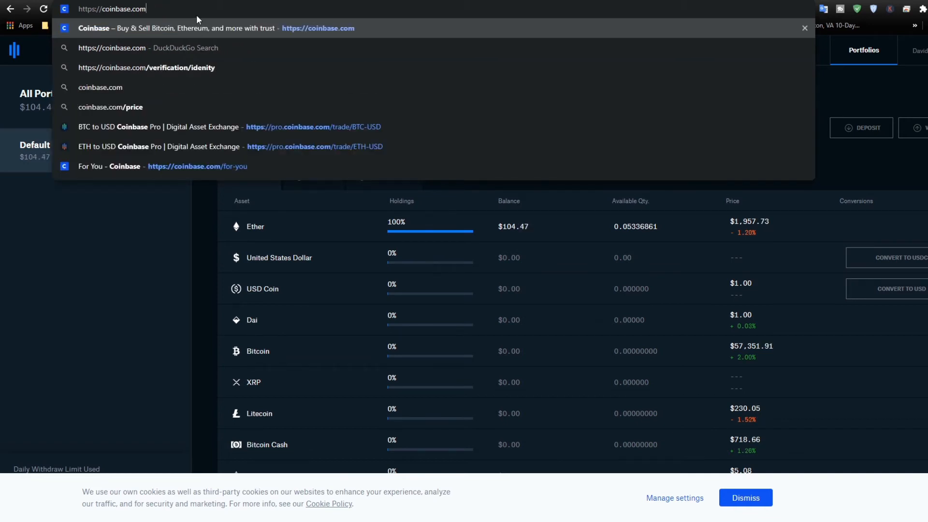
key(Return)
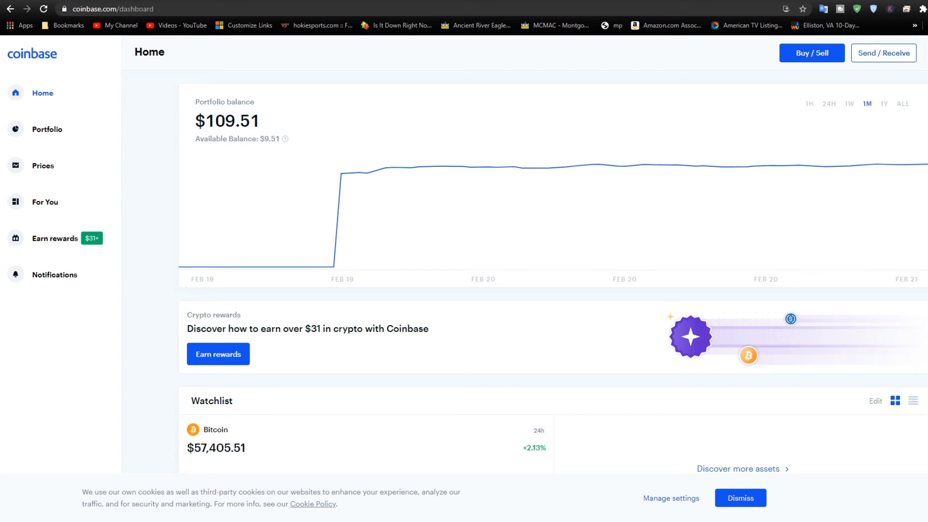
Inspect the form for sending and receiving crypto, including the accounts available to pay with, and close it without sending.
click(874, 56)
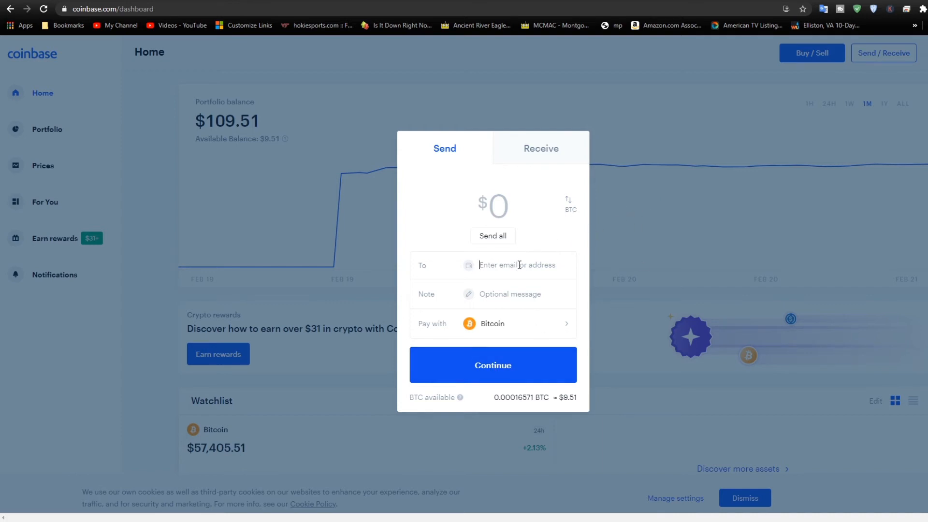
click(491, 332)
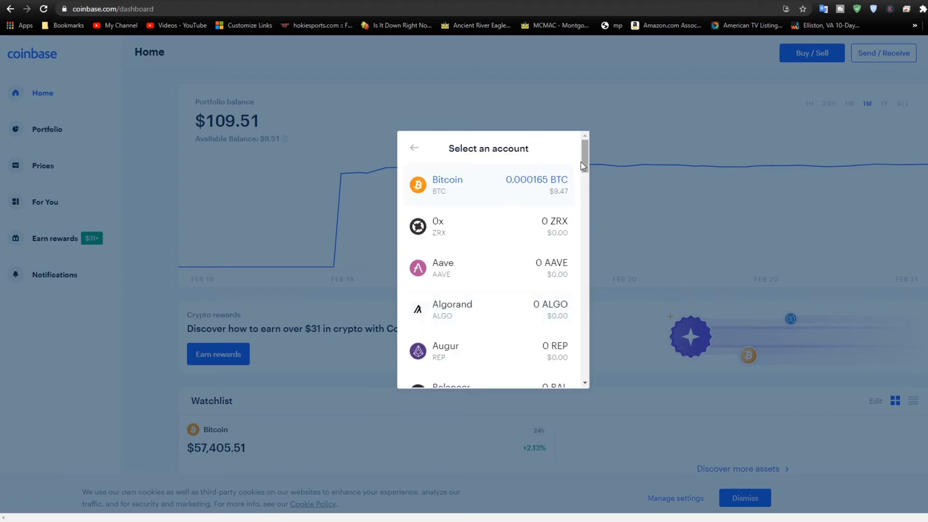
click(602, 76)
scroll(85, 210, down, 4)
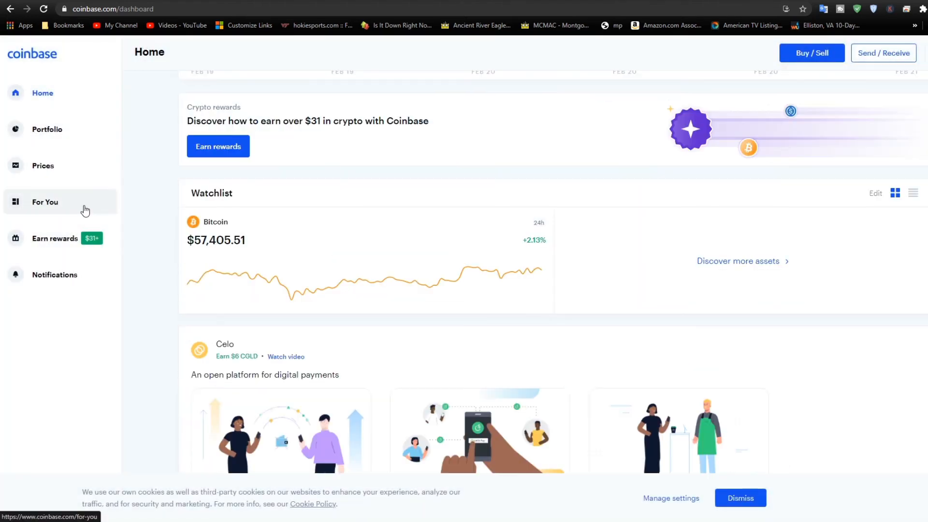
scroll(85, 210, up, 4)
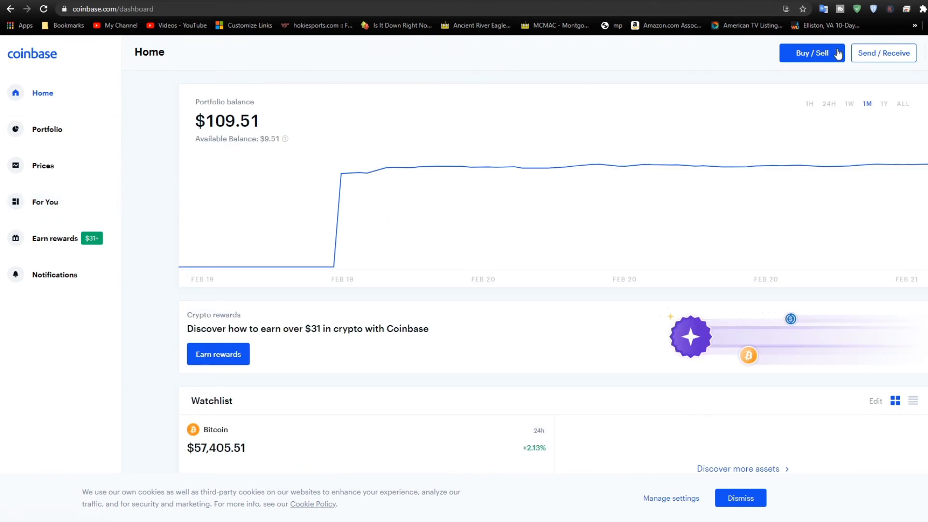
click(866, 54)
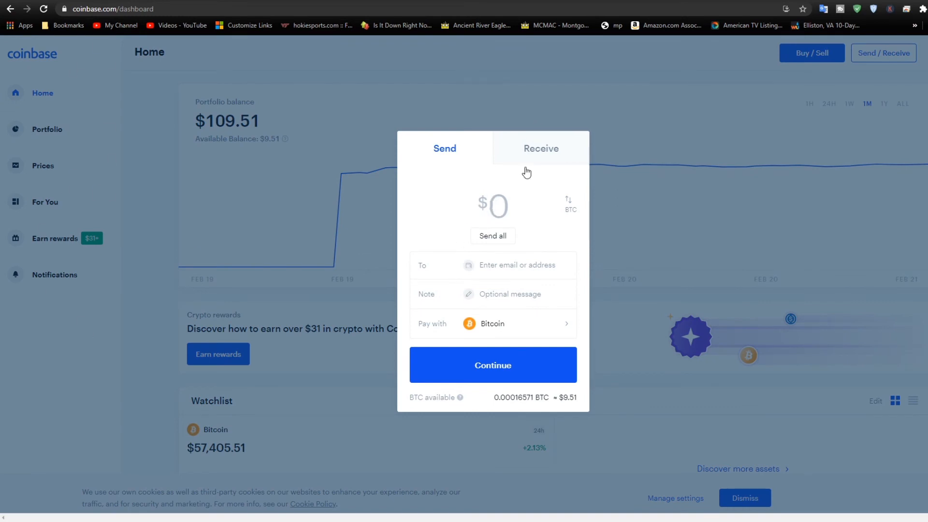
click(612, 106)
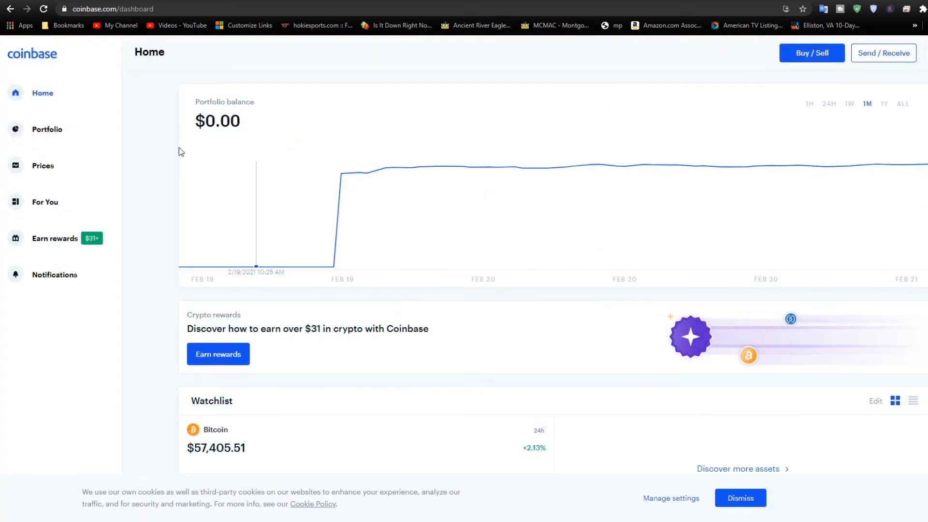
double_click(165, 6)
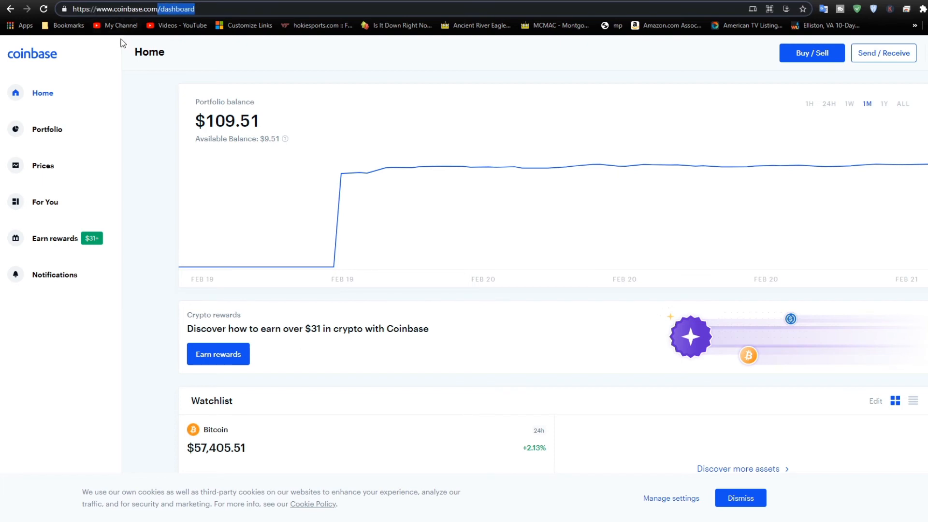
key(BackSpace)
key(BackSpace)
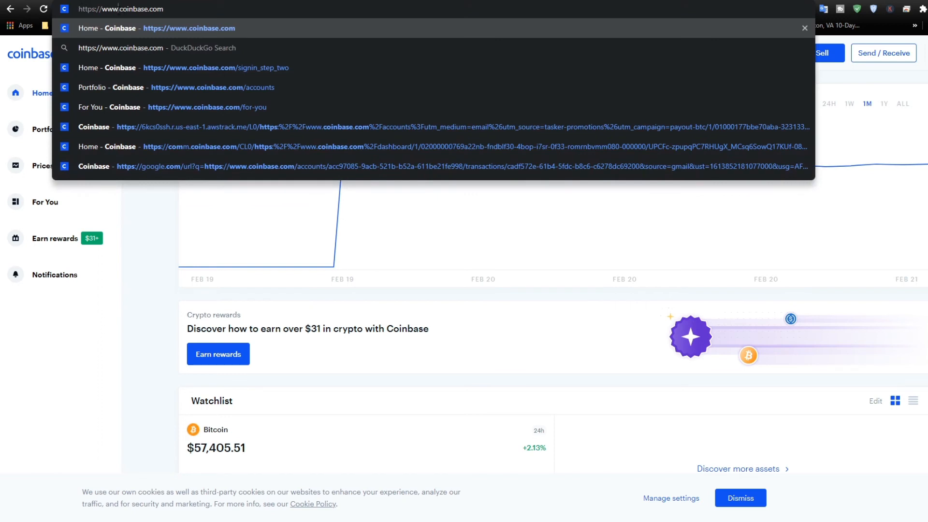
key(shift+Left)
key(shift+Left)
text(pro)
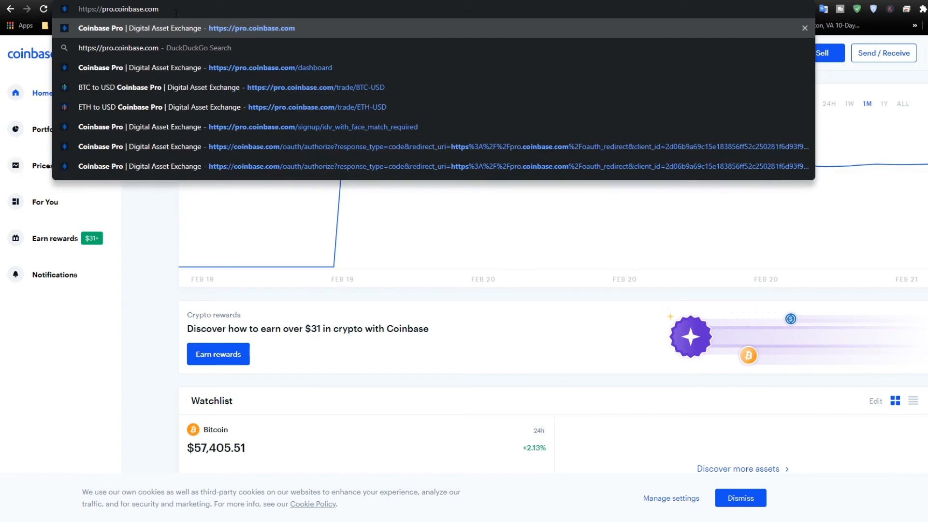
key(Return)
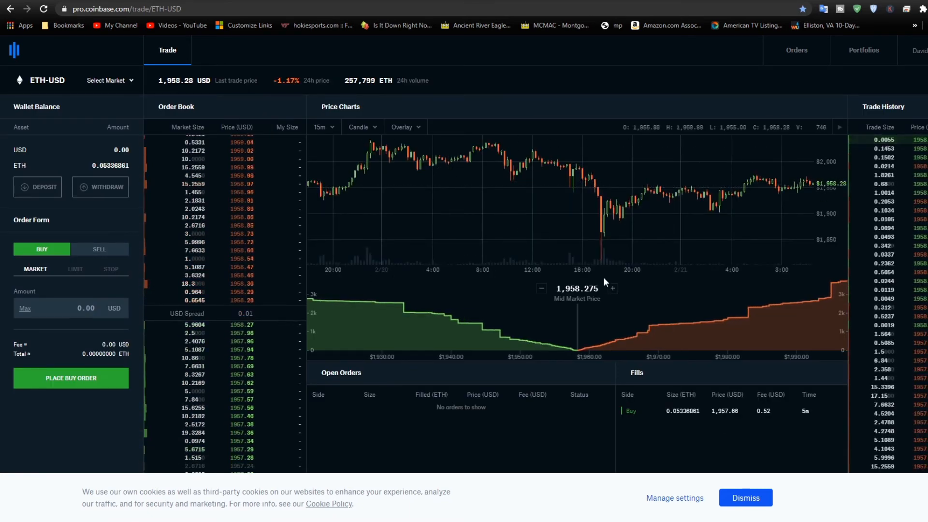
Look over the ETH-USD price chart and the list of tradable markets without switching the market.
scroll(605, 274, down, 5)
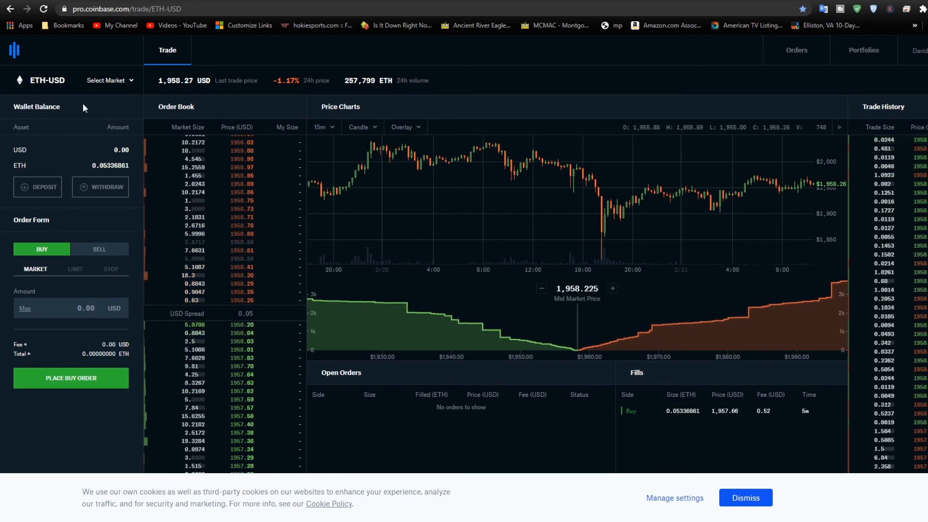
click(130, 83)
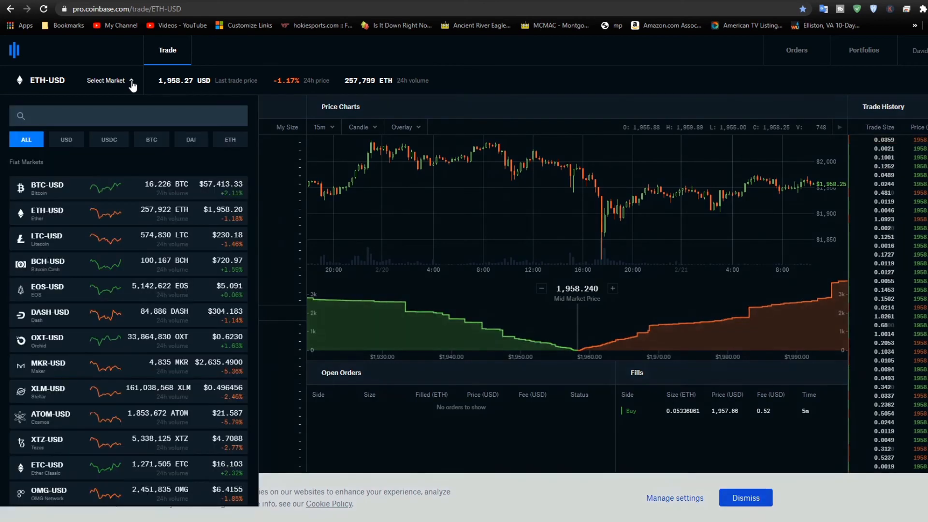
click(130, 84)
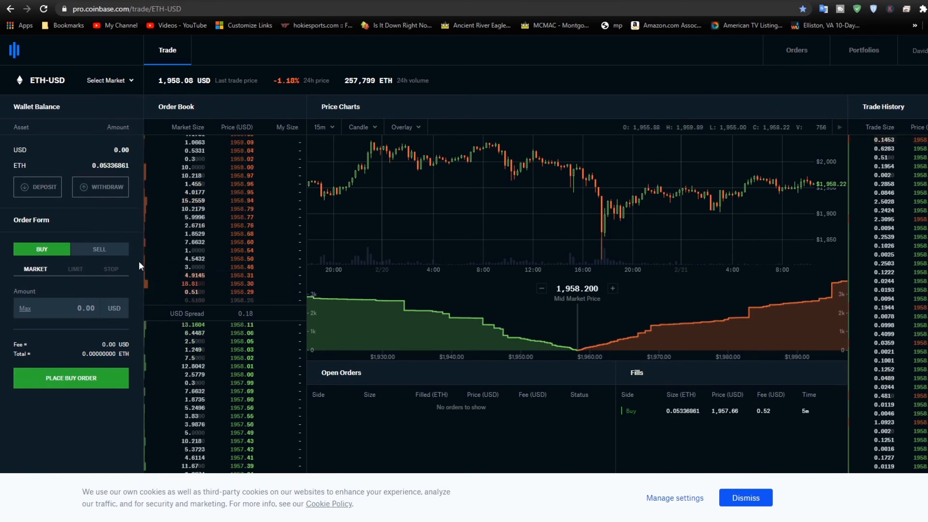
click(131, 82)
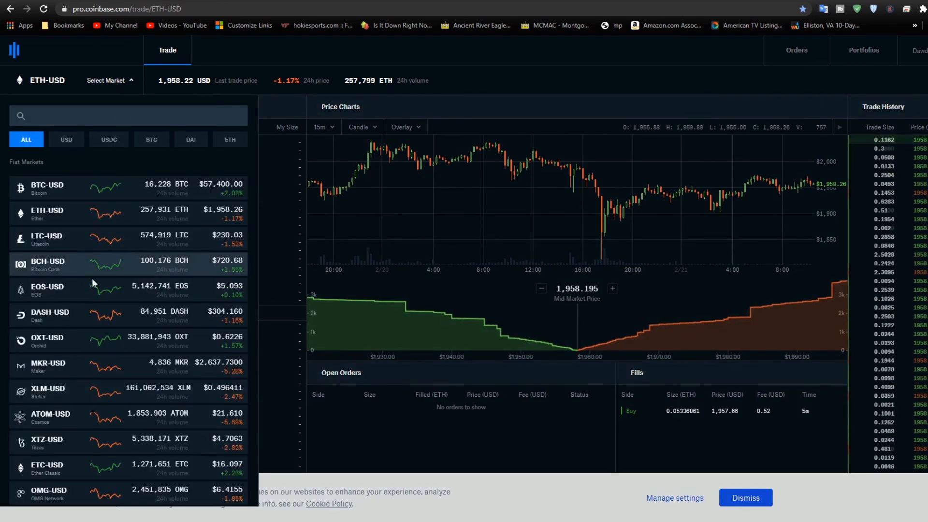
click(75, 79)
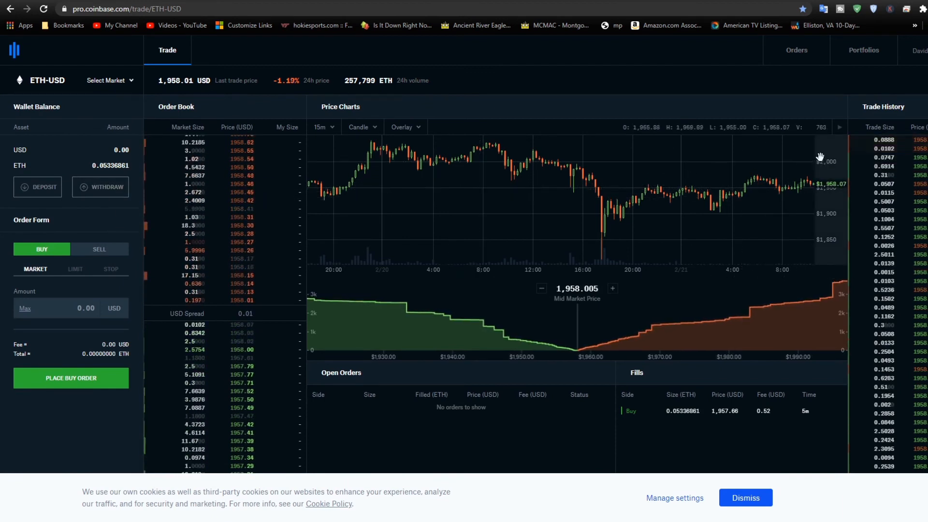
click(392, 127)
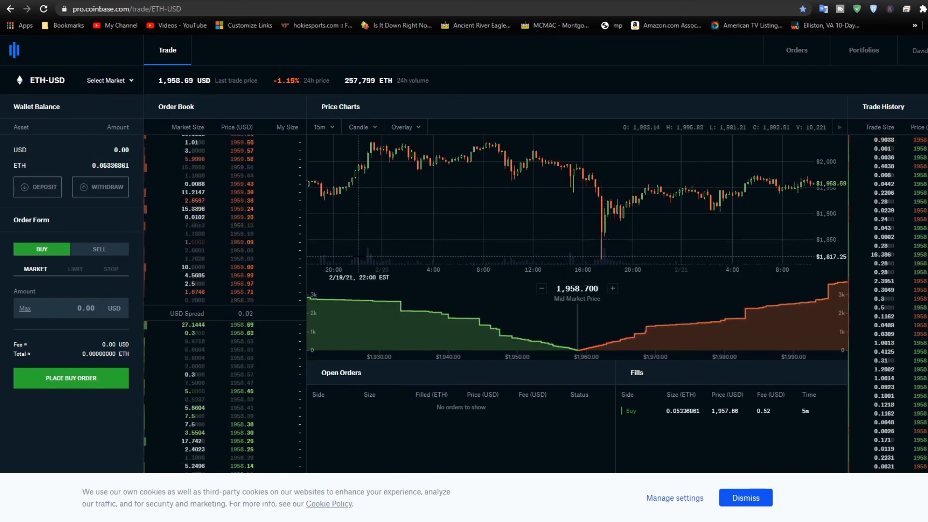
Switch the trading market to BTC-USD and inspect earlier candles on its price chart up close.
click(131, 81)
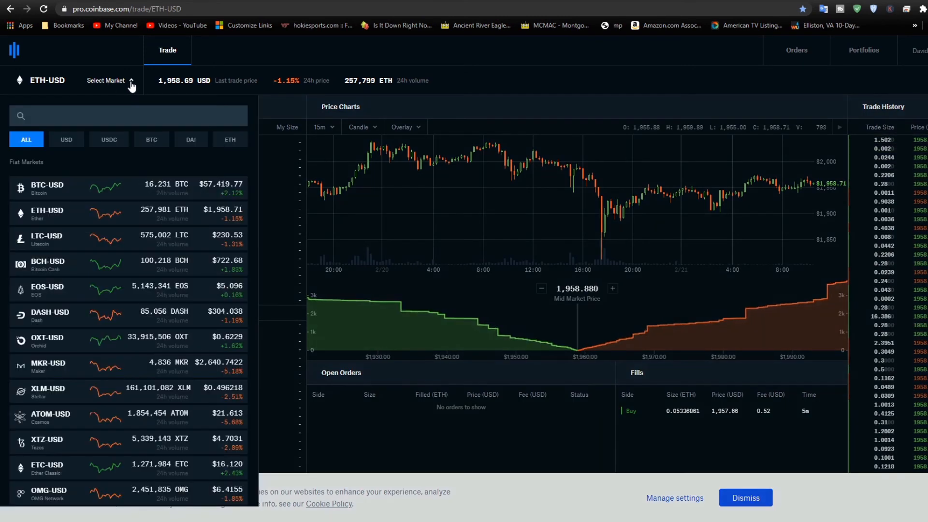
click(47, 190)
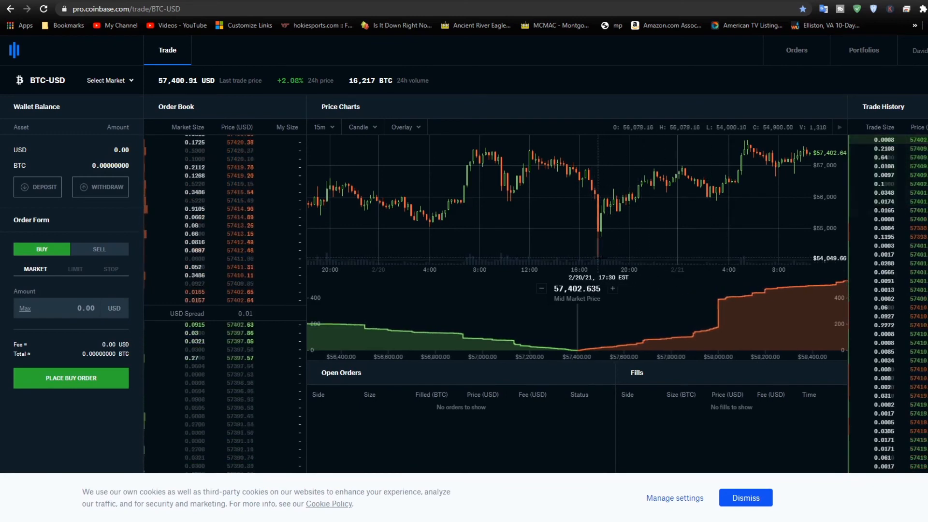
scroll(595, 245, up, 5)
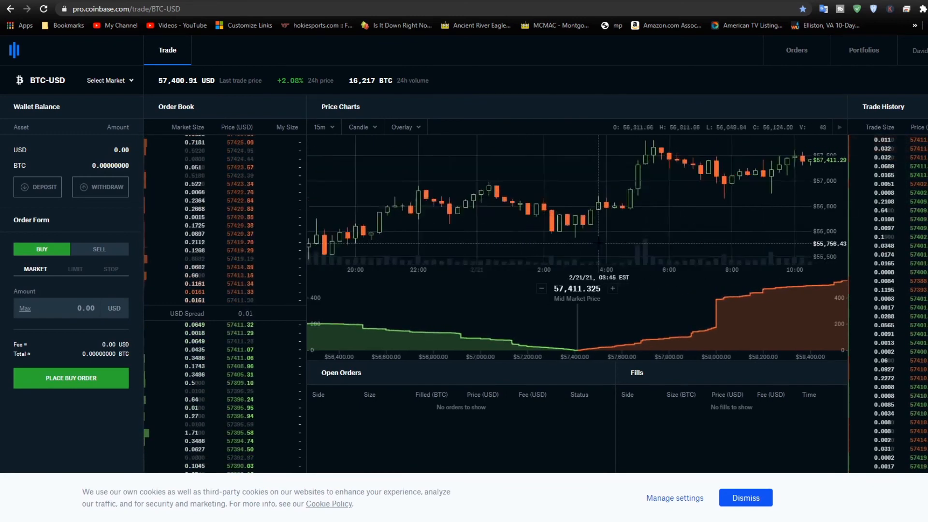
drag(403, 190, 712, 178)
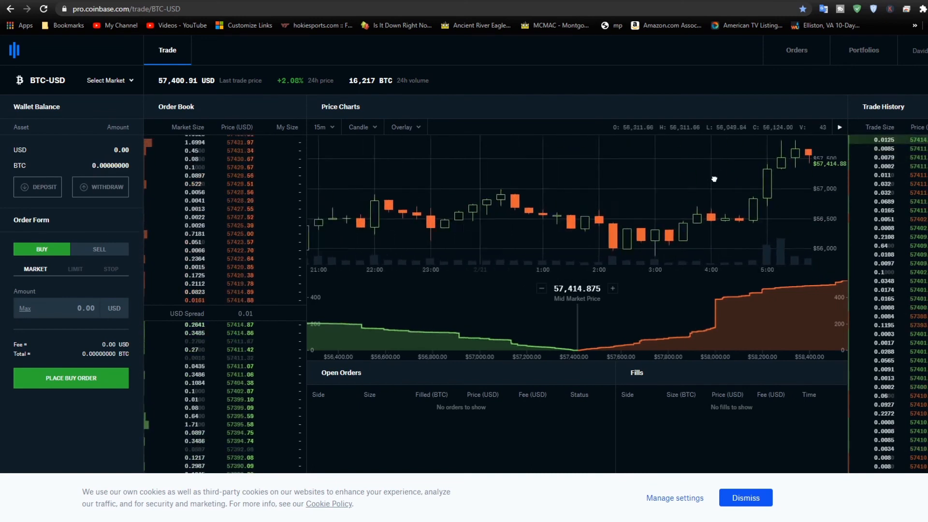
Examine the 15-minute BTC-USD candles from the afternoon and evening of 2/20/21, both up close and over a wider time span.
drag(490, 223, 731, 216)
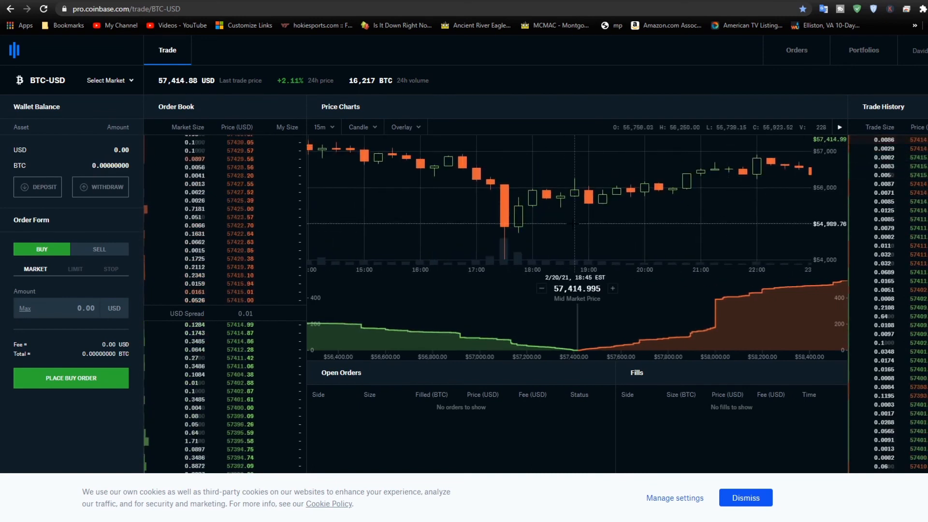
drag(567, 236, 611, 232)
scroll(605, 232, up, 5)
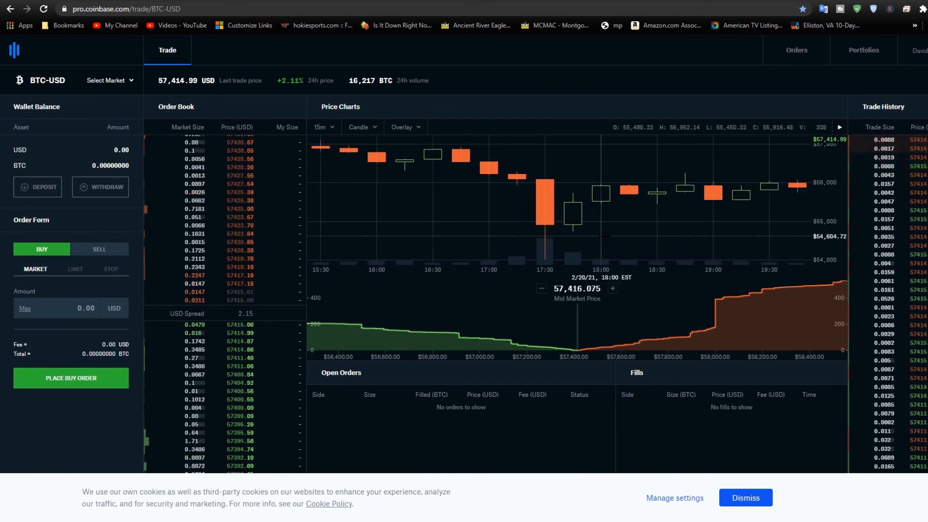
scroll(605, 236, down, 4)
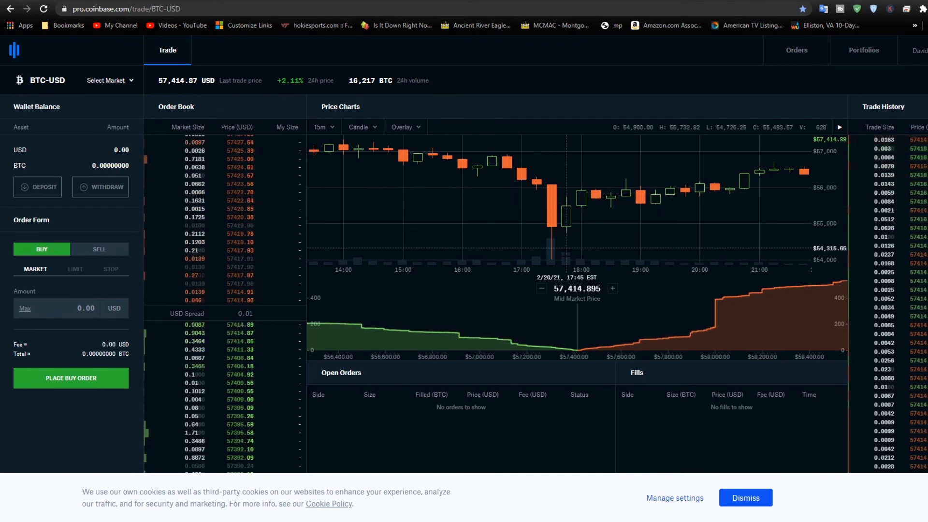
scroll(693, 211, up, 4)
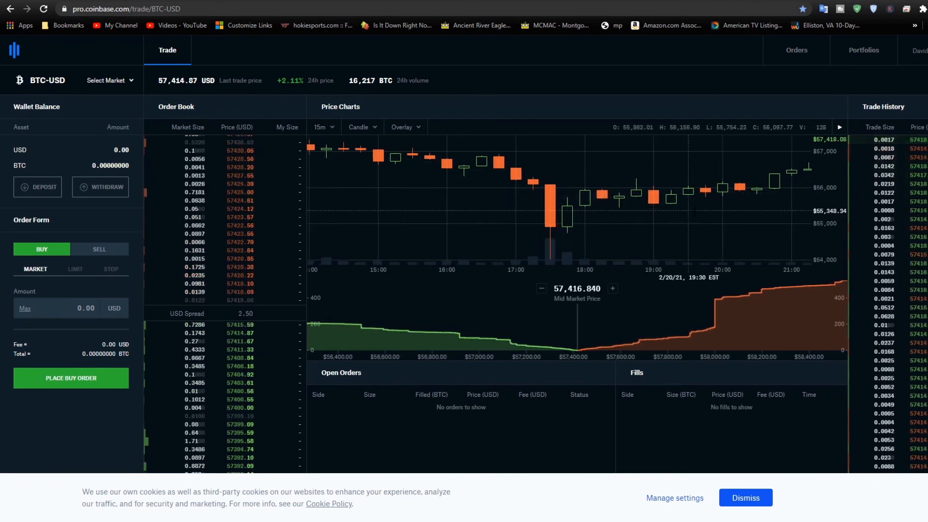
scroll(694, 211, down, 10)
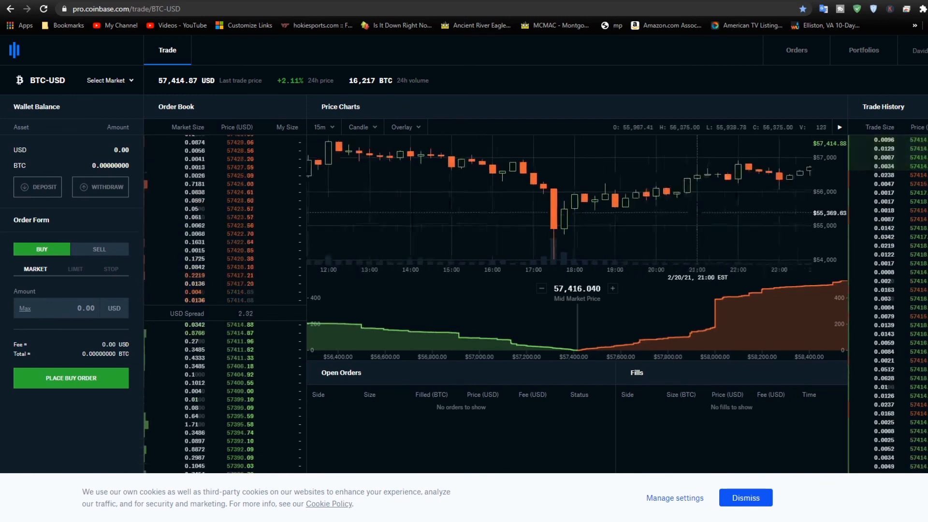
scroll(691, 215, up, 7)
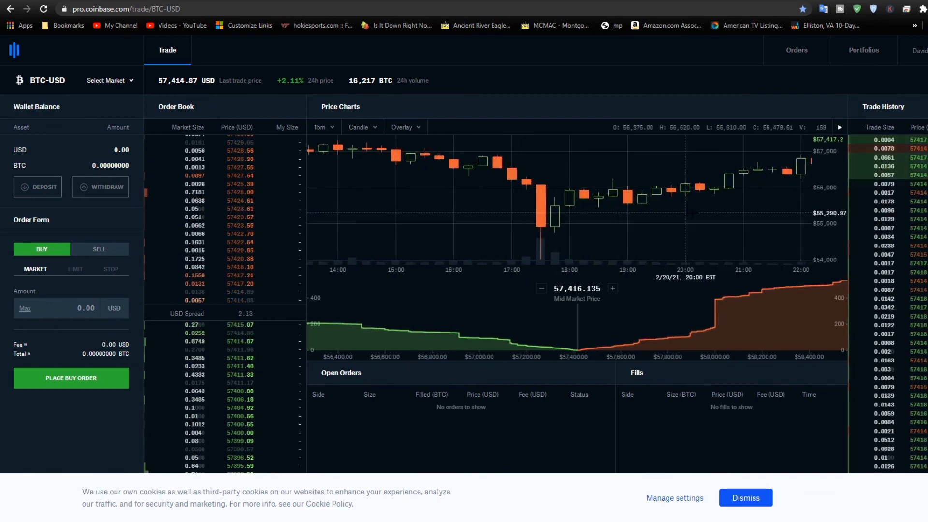
scroll(589, 224, down, 5)
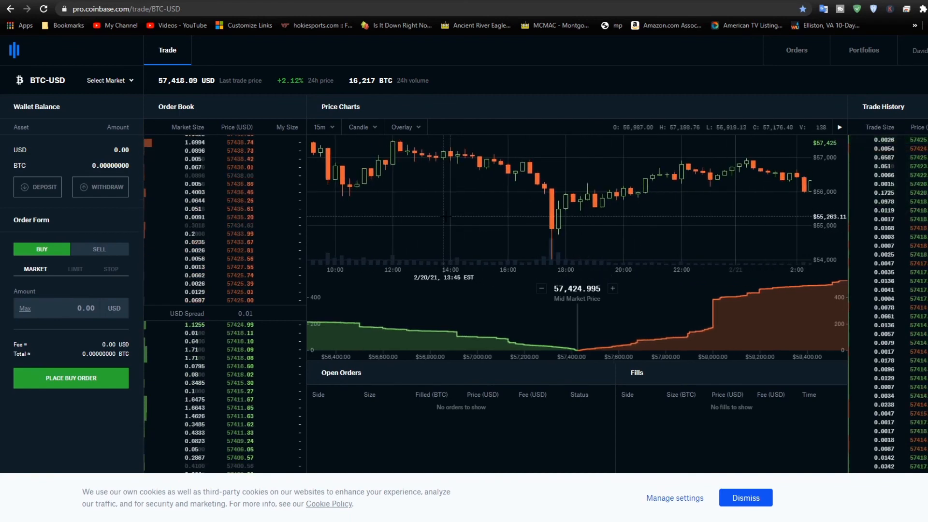
scroll(450, 213, down, 2)
scroll(450, 220, down, 3)
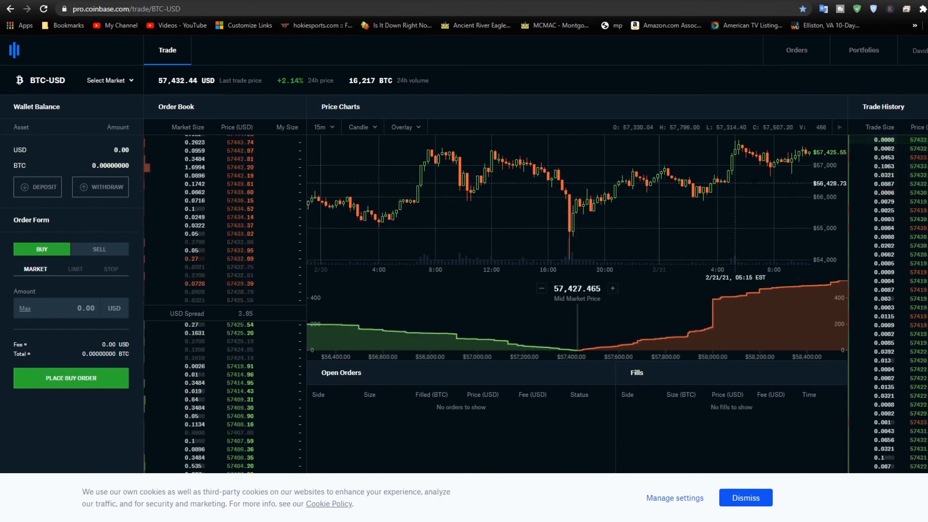
Compare the most recent BTC-USD candles from the morning of 2/21/21 with the price trend since the previous afternoon.
scroll(675, 214, up, 8)
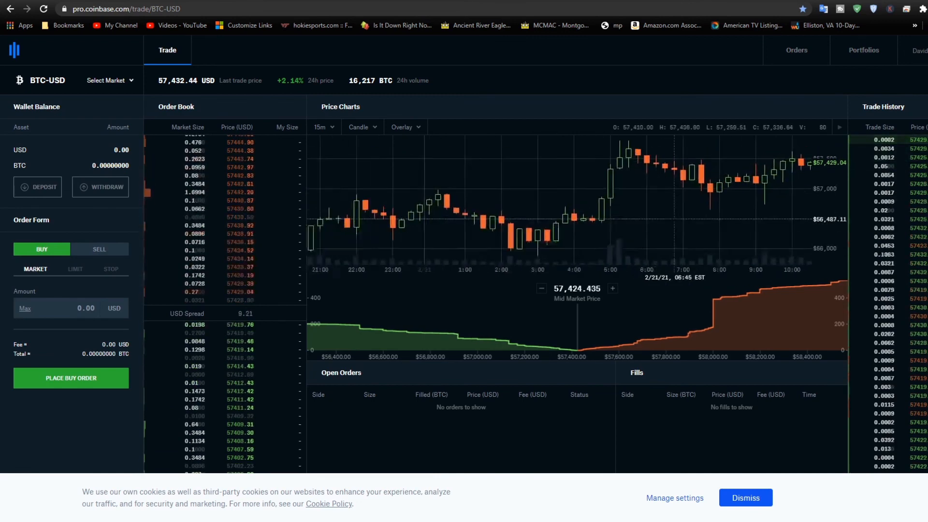
scroll(667, 217, down, 8)
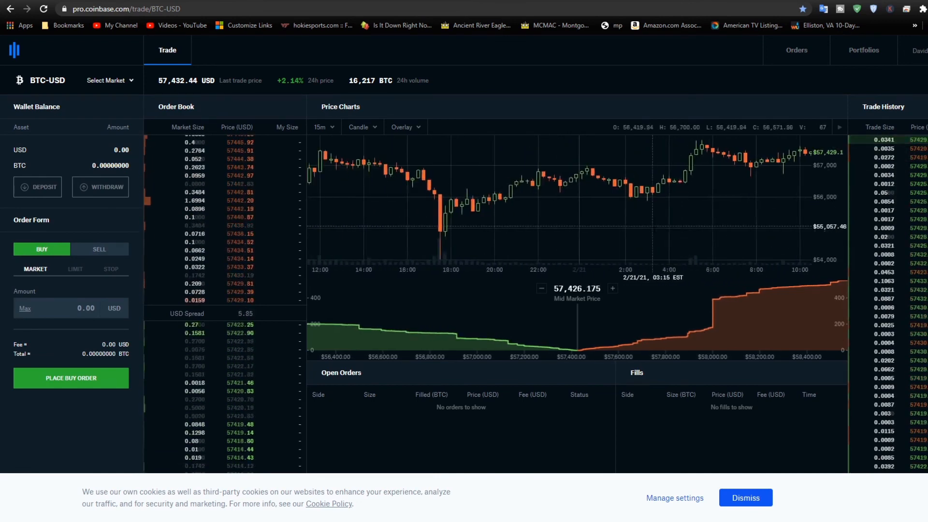
scroll(647, 230, up, 3)
scroll(633, 233, down, 4)
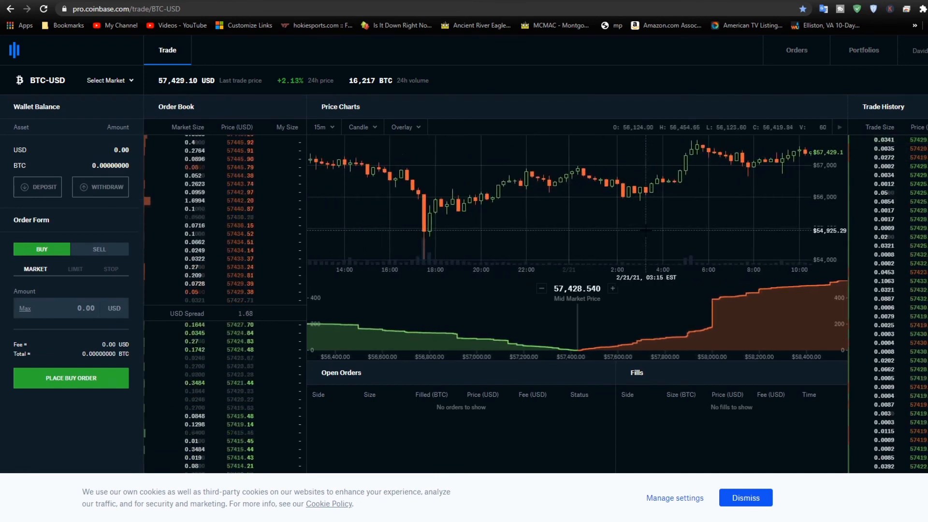